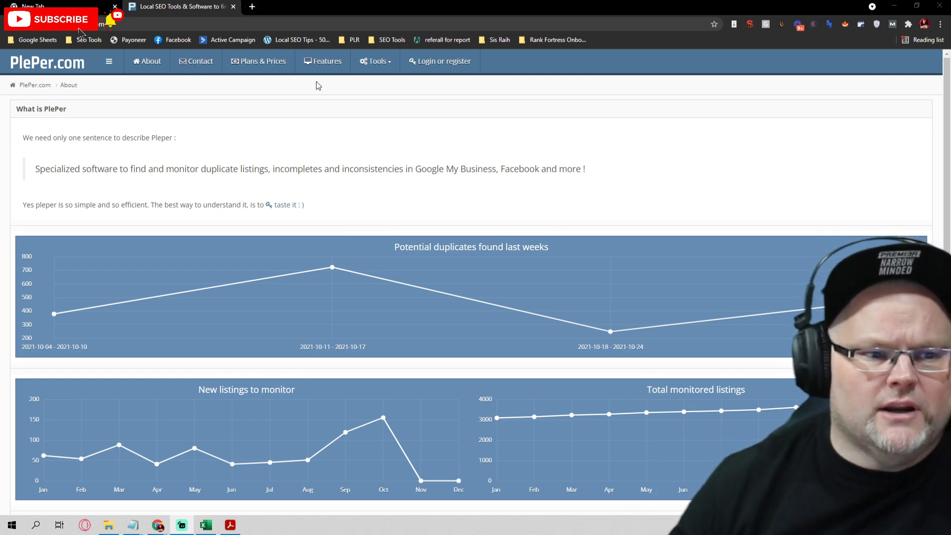
- Open PlePer's Google My Business Categories List 2021 tool and scroll to its results
{"action": "left_click", "coordinate": [390, 65]}
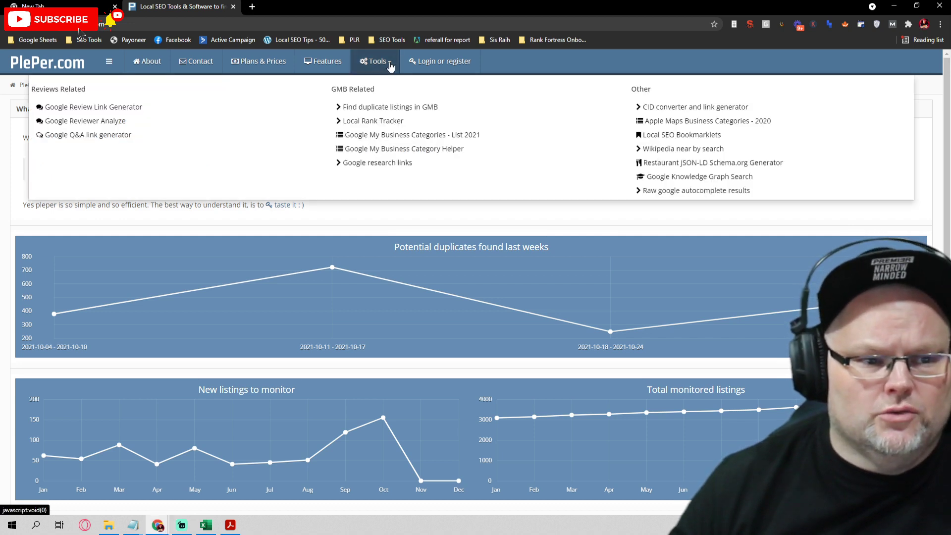
{"action": "left_click", "coordinate": [385, 135]}
{"action": "scroll", "coordinate": [414, 384], "scroll_direction": "down", "scroll_amount": 6}
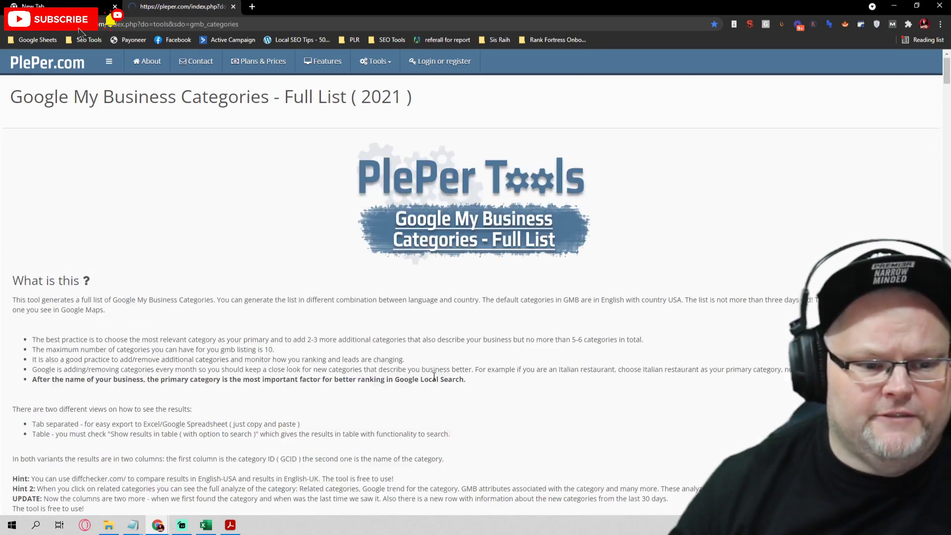
{"action": "scroll", "coordinate": [432, 370], "scroll_direction": "down", "scroll_amount": 10}
{"action": "scroll", "coordinate": [428, 352], "scroll_direction": "down", "scroll_amount": 6}
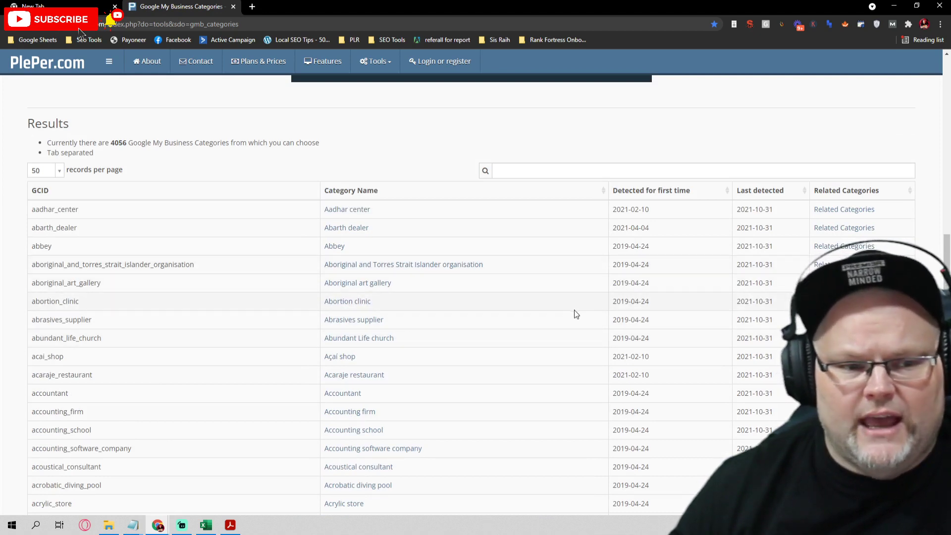
- Filter the category list to 'roof', leaving 4 of 4,056 categories such as Roofing contractor
{"action": "left_click", "coordinate": [547, 170]}
{"action": "type", "text": "roofer"}
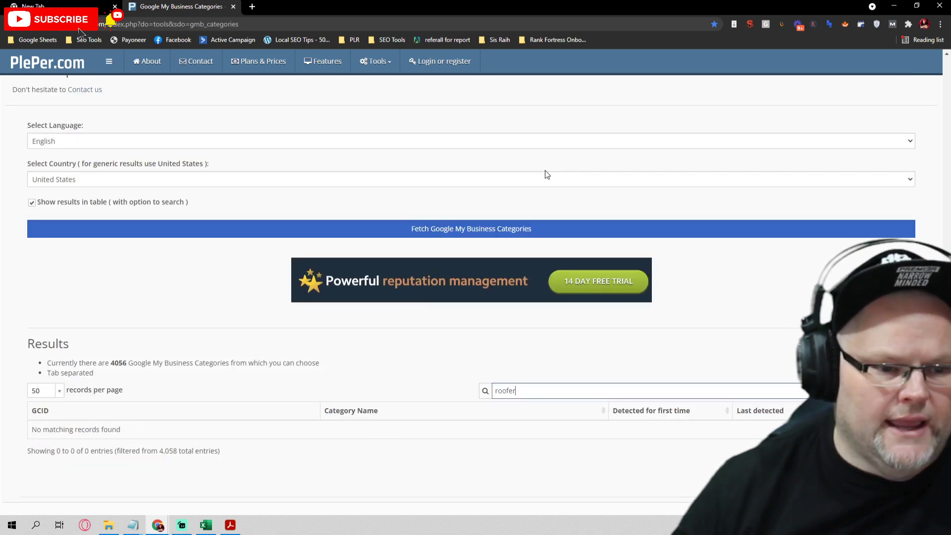
{"action": "key", "text": "BackSpace"}
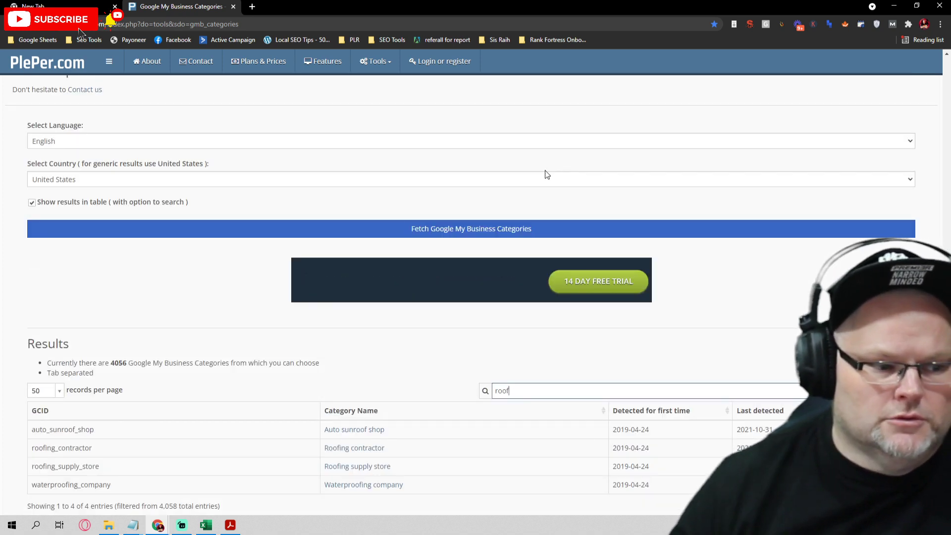
{"action": "scroll", "coordinate": [437, 156], "scroll_direction": "down", "scroll_amount": 1}
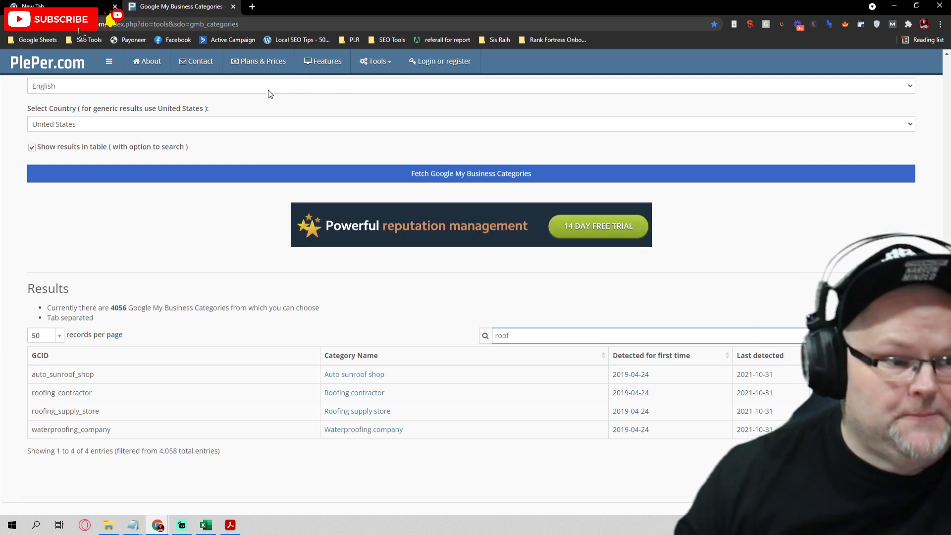
- Filter PlePer's list to the single Plumber category after trying 'boiler', then open a new tab
{"action": "left_click_drag", "start_coordinate": [549, 336], "coordinate": [462, 335]}
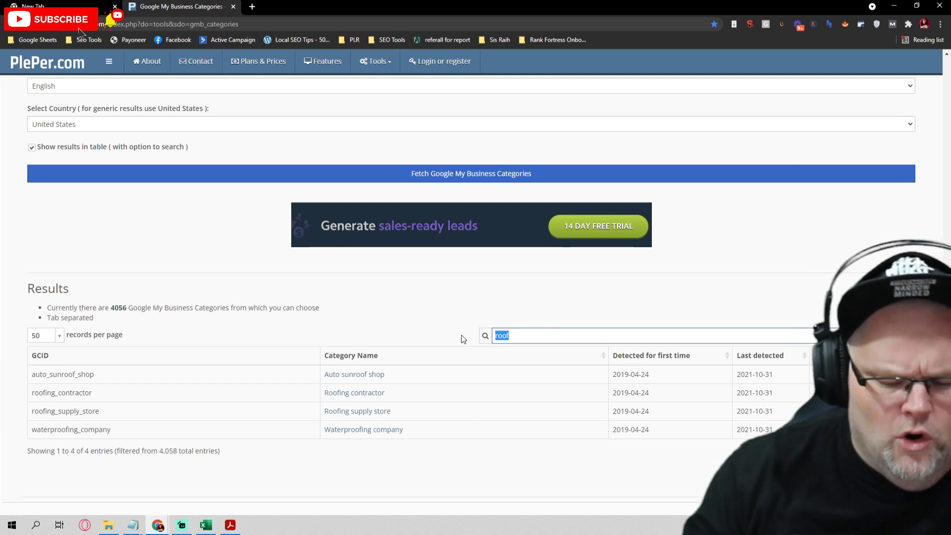
{"action": "type", "text": "boiler"}
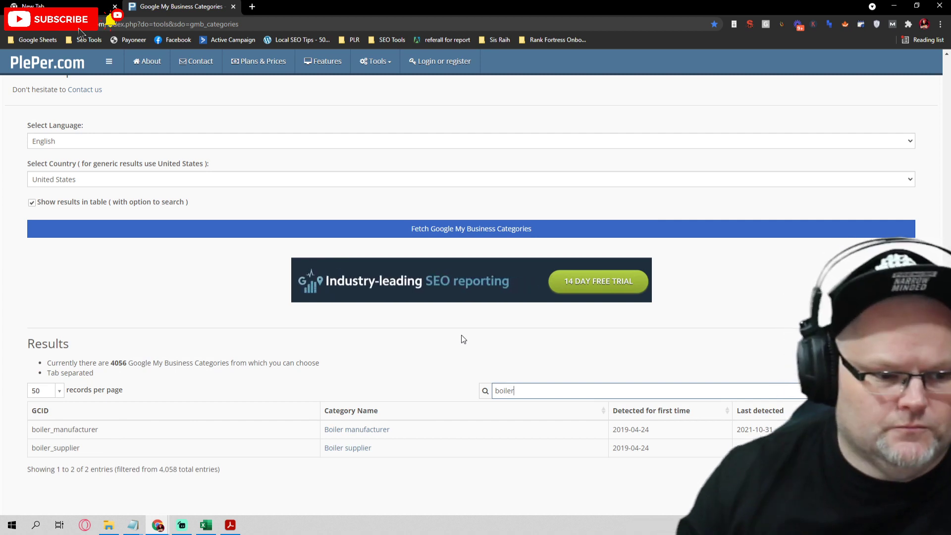
{"action": "key", "text": "BackSpace"}
{"action": "key", "text": "BackSpace"}
{"action": "key", "text": "BackSpace"}
{"action": "key", "text": "BackSpace"}
{"action": "key", "text": "BackSpace"}
{"action": "key", "text": "BackSpace"}
{"action": "type", "text": "plumber"}
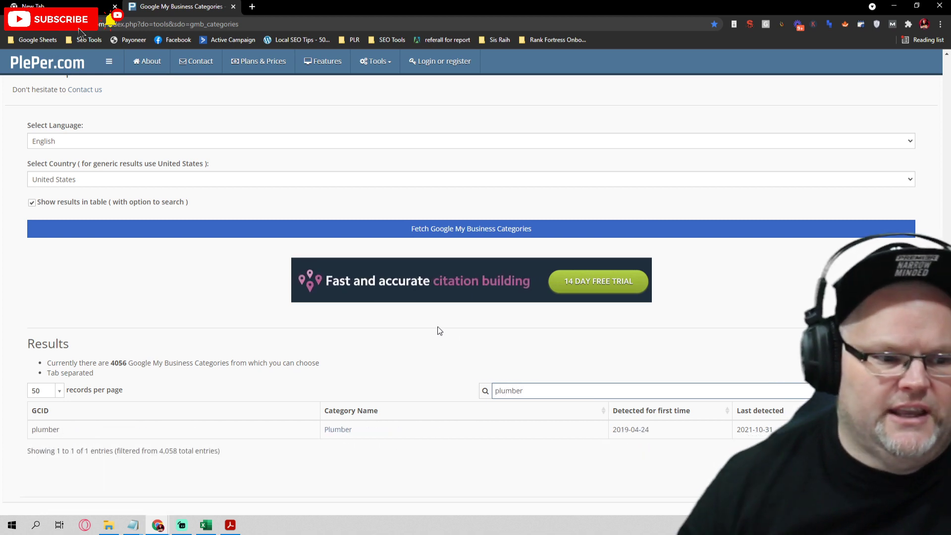
{"action": "left_click", "coordinate": [253, 7]}
- Open Google Maps and search for 'plumber near Orlando, FL, USA'
{"action": "type", "text": "m/maps"}
{"action": "key", "text": "Return"}
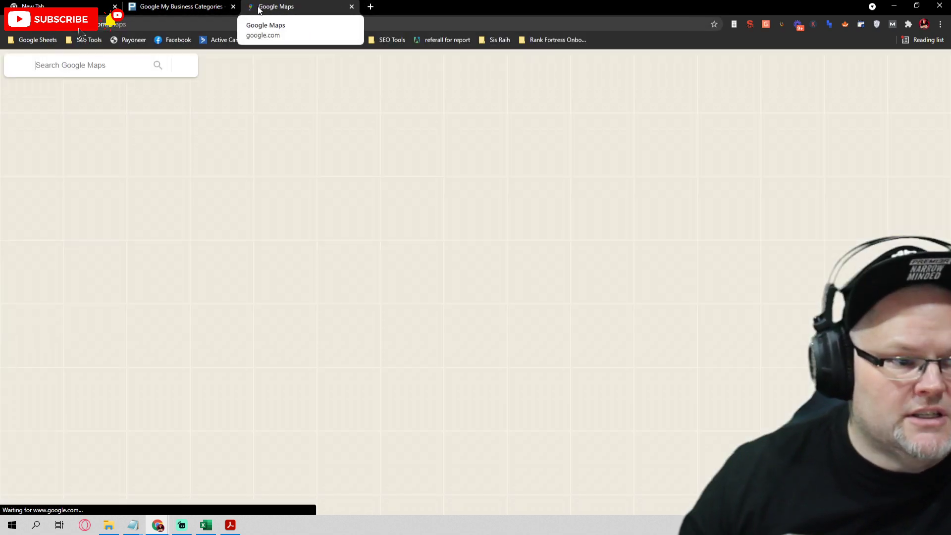
{"action": "type", "text": "plimber"}
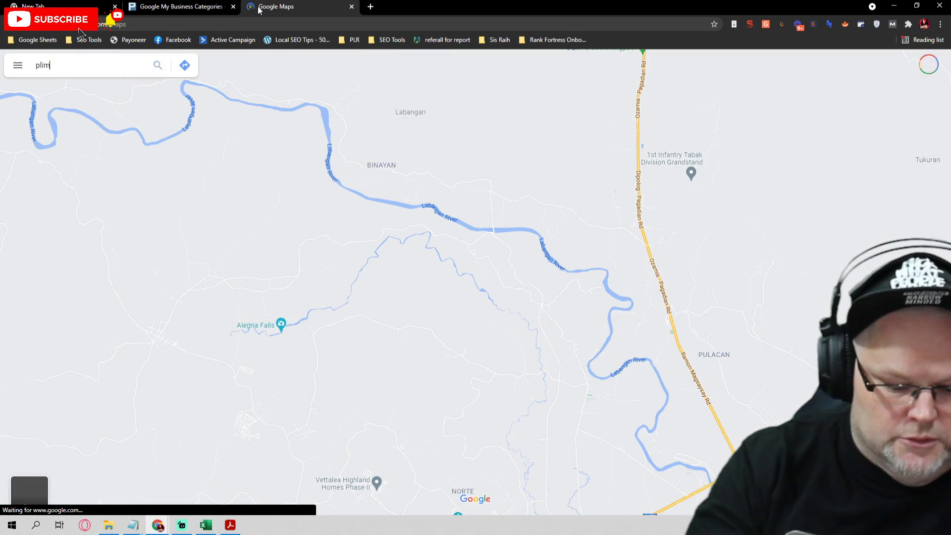
{"action": "key", "text": "BackSpace"}
{"action": "key", "text": "BackSpace"}
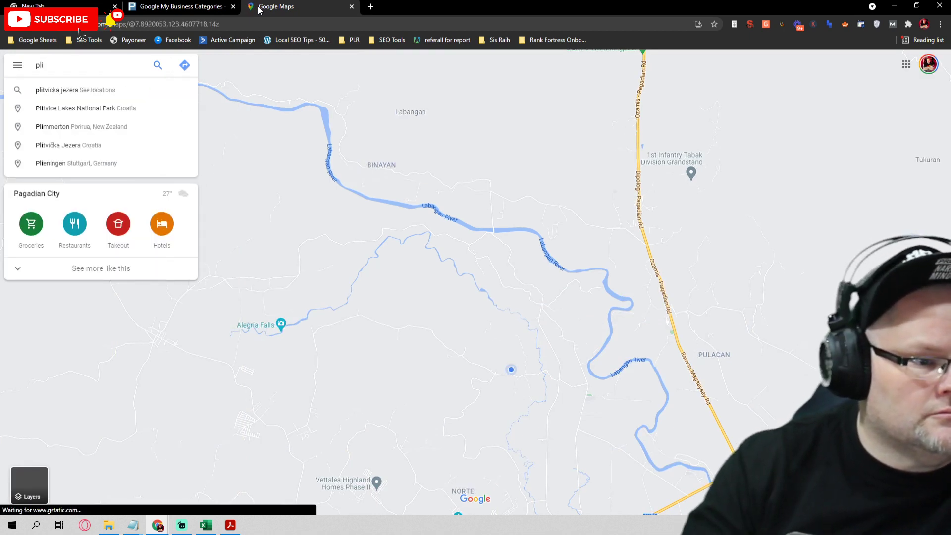
{"action": "key", "text": "BackSpace"}
{"action": "type", "text": "umber"}
{"action": "key", "text": "Down"}
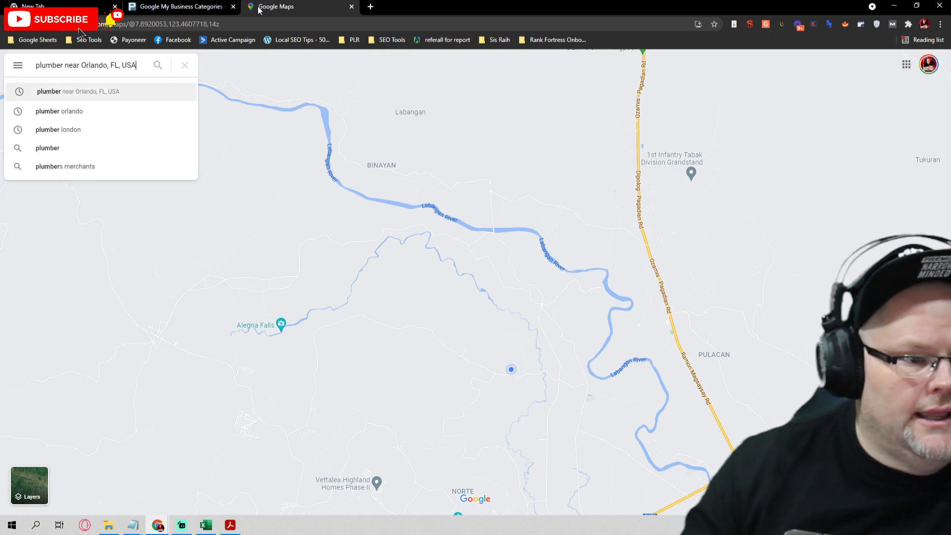
{"action": "key", "text": "Return"}
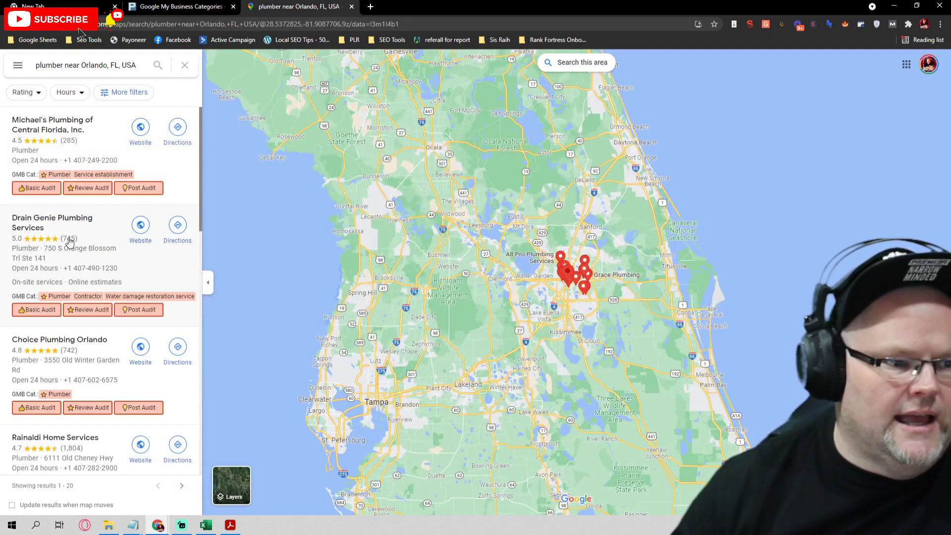
{"action": "left_click", "coordinate": [69, 242]}
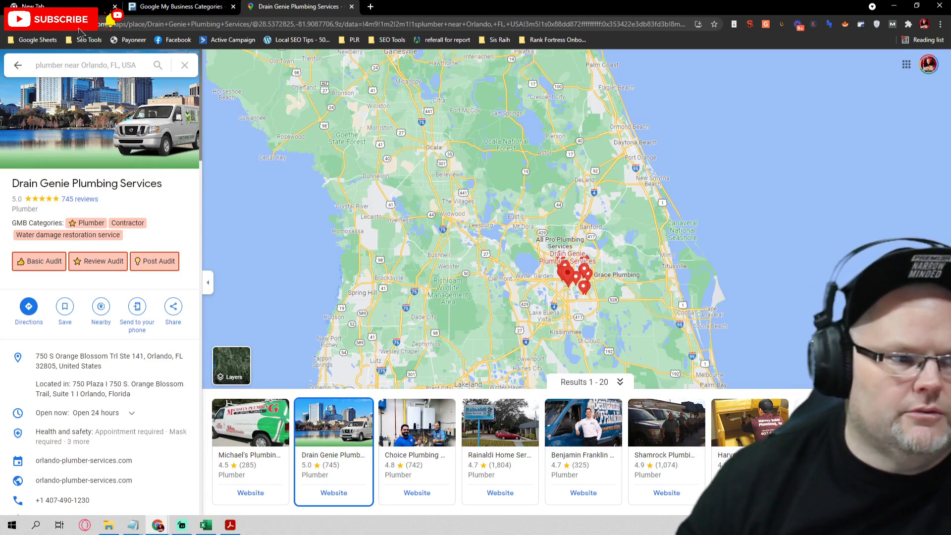
{"action": "left_click", "coordinate": [16, 66]}
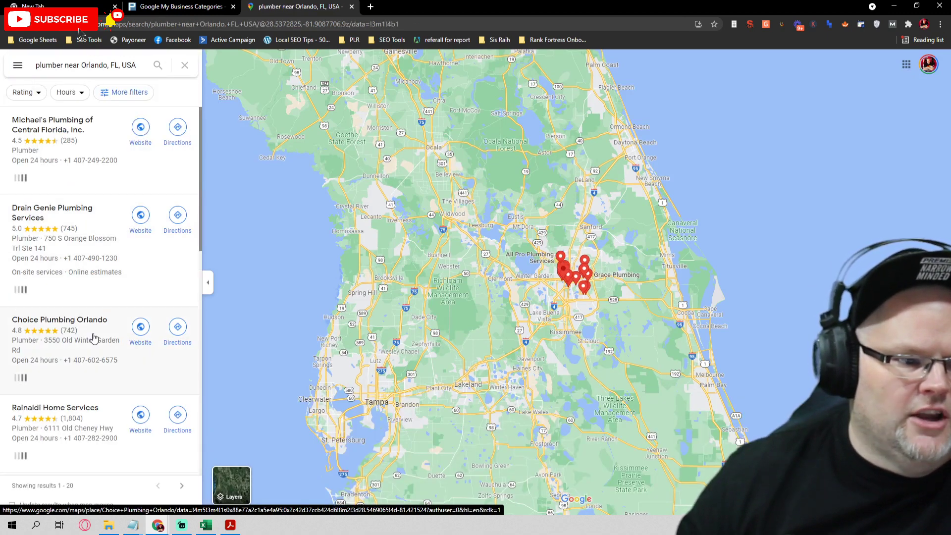
{"action": "left_click", "coordinate": [103, 346]}
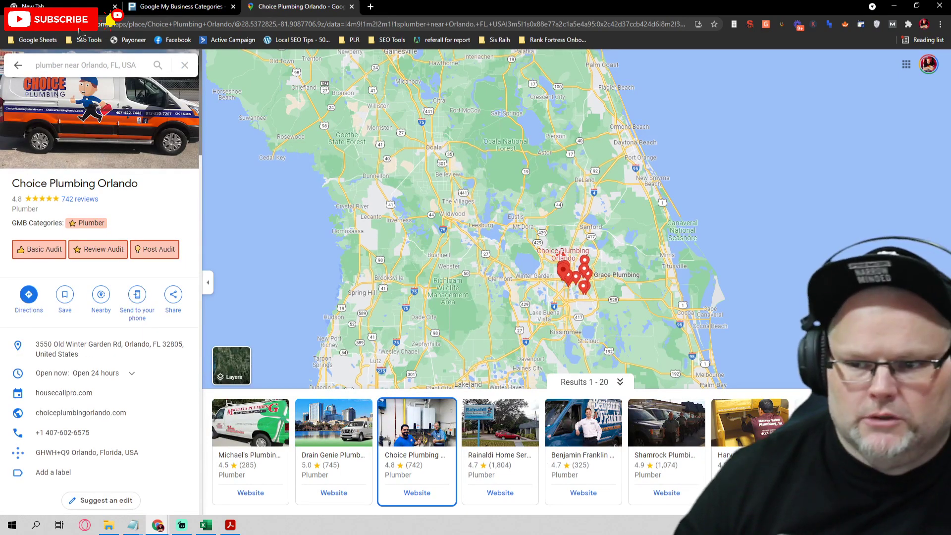
{"action": "left_click", "coordinate": [18, 65]}
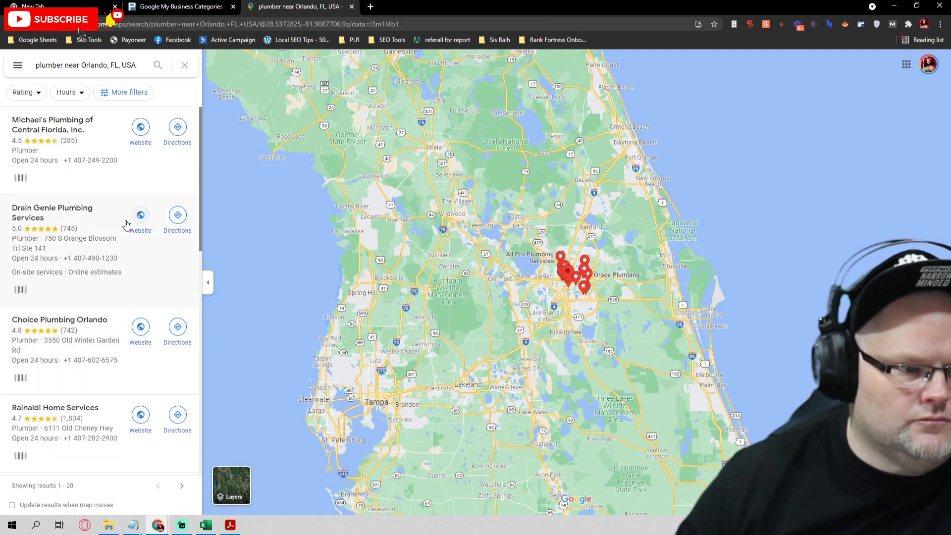
{"action": "scroll", "coordinate": [127, 226], "scroll_direction": "down", "scroll_amount": 5}
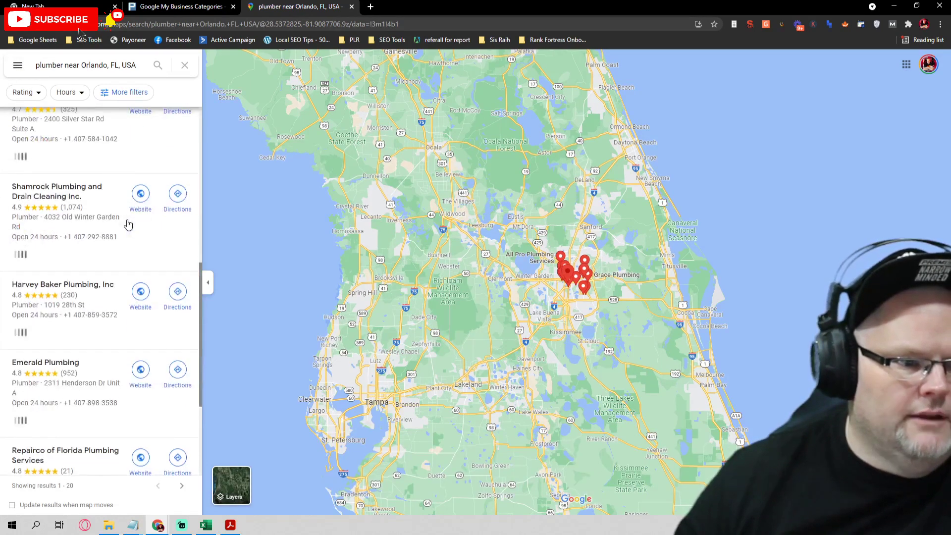
{"action": "scroll", "coordinate": [128, 226], "scroll_direction": "up", "scroll_amount": 5}
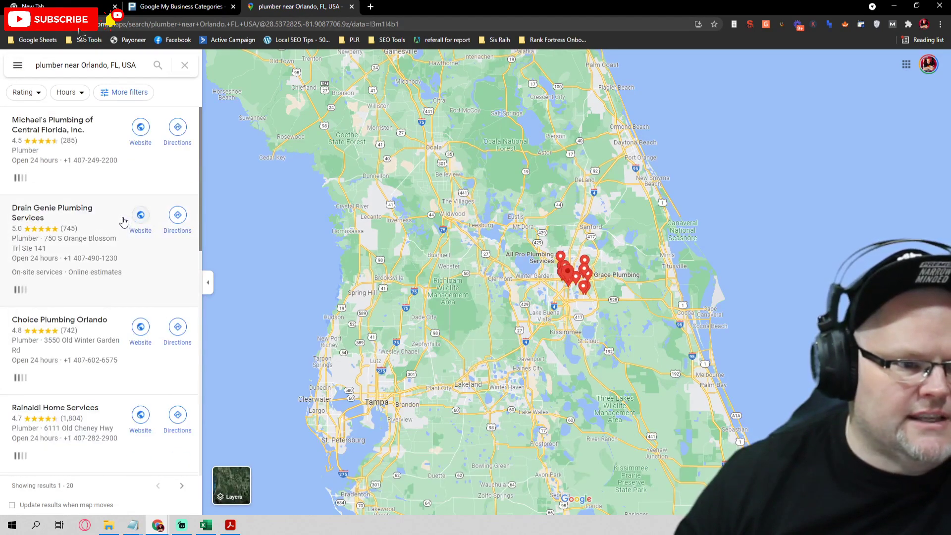
{"action": "left_click", "coordinate": [96, 340]}
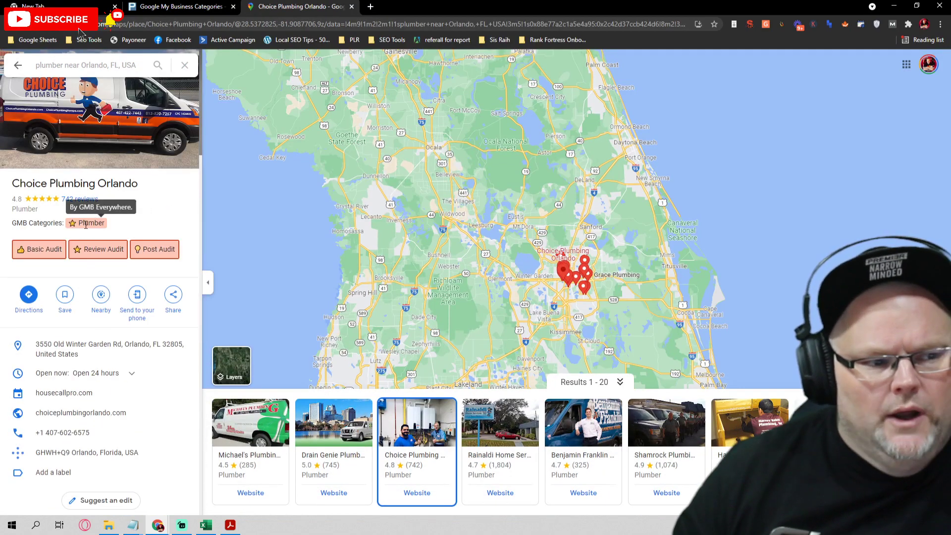
{"action": "left_click", "coordinate": [15, 75]}
{"action": "scroll", "coordinate": [90, 193], "scroll_direction": "down", "scroll_amount": 4}
- Compare the GMB categories of Rainaldi Home Services and Choice Plumbing Orlando (Plumber only)
{"action": "left_click", "coordinate": [90, 212]}
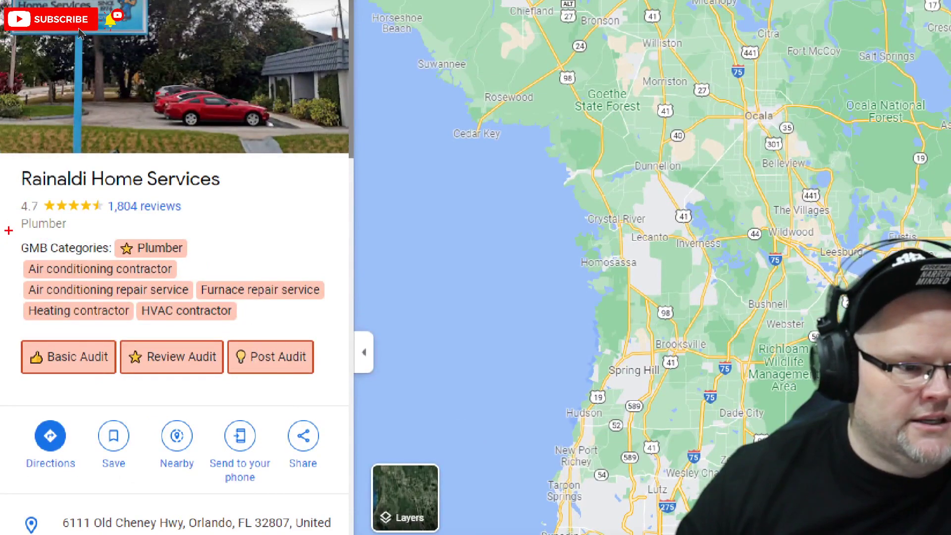
{"action": "mouse_move", "coordinate": [83, 237]}
{"action": "left_mouse_down"}
{"action": "mouse_move", "coordinate": [385, 278]}
{"action": "mouse_move", "coordinate": [189, 338]}
{"action": "mouse_move", "coordinate": [1, 295]}
{"action": "left_mouse_up"}
{"action": "key", "text": "Escape"}
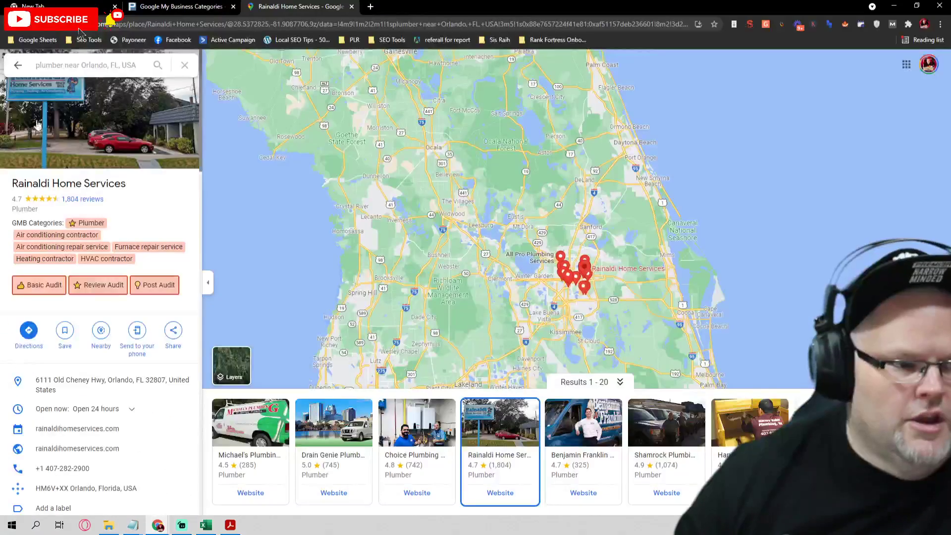
{"action": "left_click", "coordinate": [20, 66]}
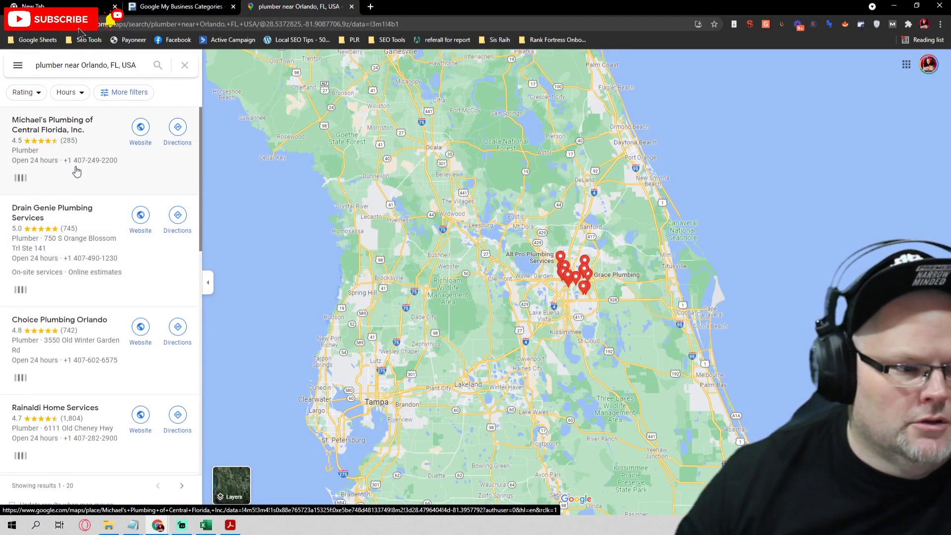
{"action": "left_click", "coordinate": [67, 332]}
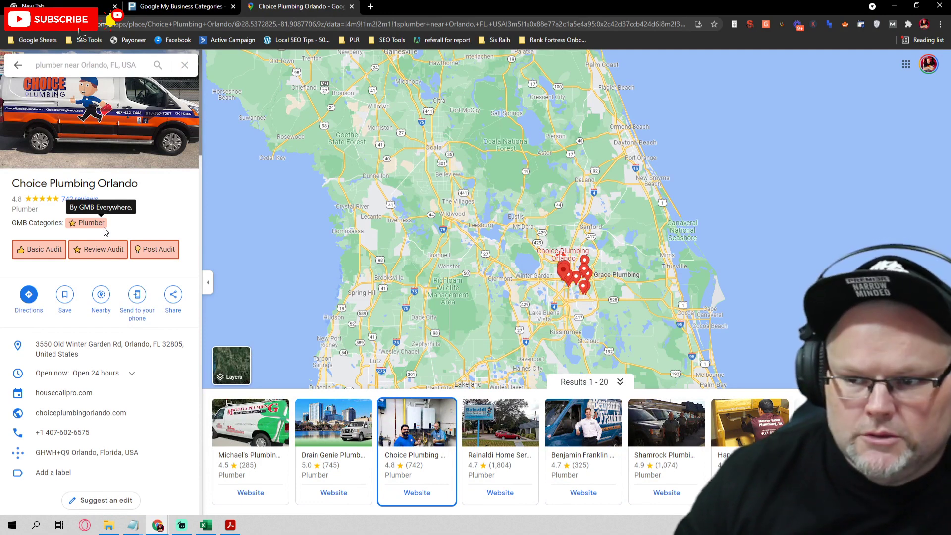
{"action": "left_click", "coordinate": [18, 65]}
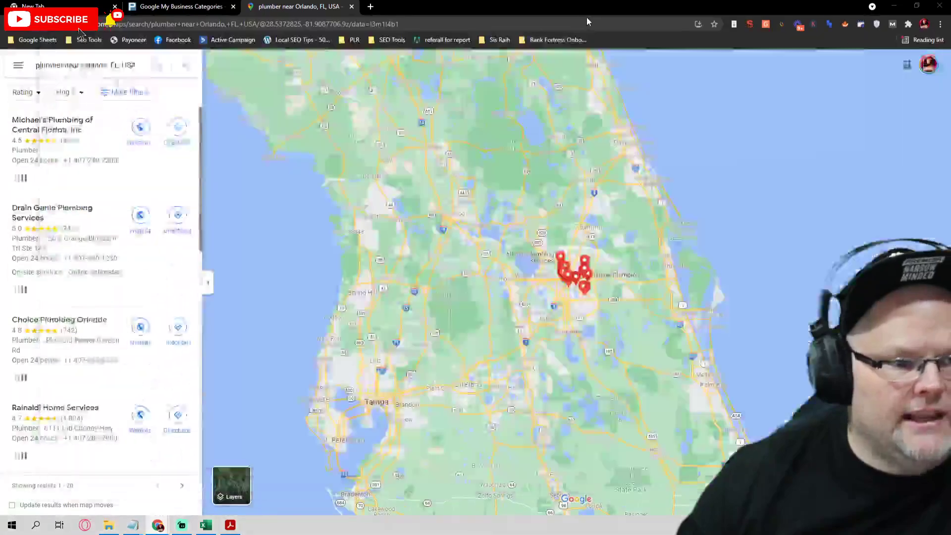
- Bring the category spreadsheet into this window and search it for 'plumb'
{"action": "left_click_drag", "start_coordinate": [586, 22], "coordinate": [413, 17]}
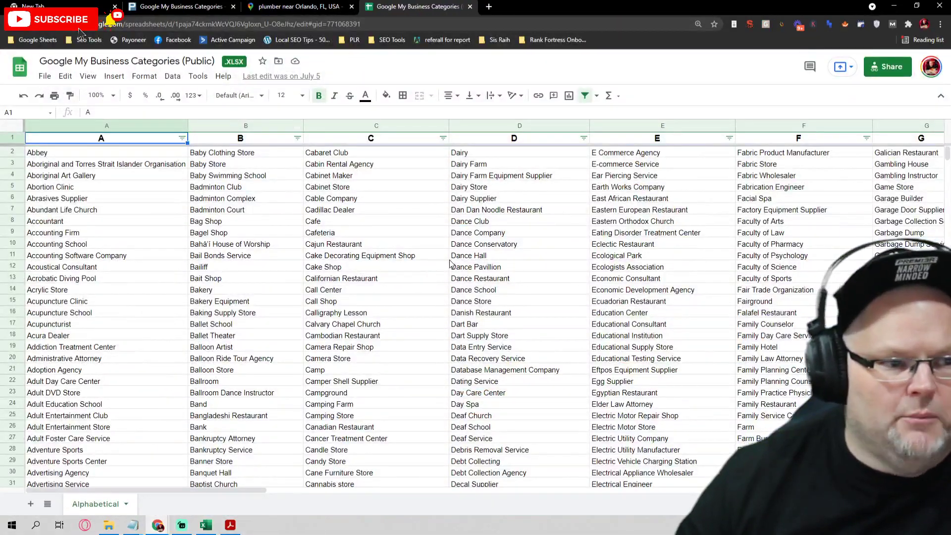
{"action": "scroll", "coordinate": [319, 298], "scroll_direction": "down", "scroll_amount": 5}
{"action": "scroll", "coordinate": [298, 248], "scroll_direction": "up", "scroll_amount": 5}
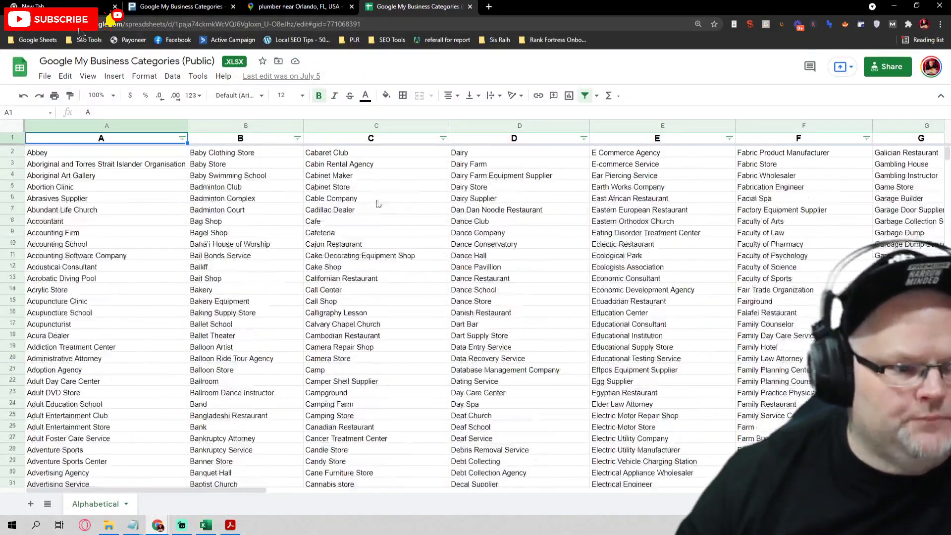
{"action": "left_click", "coordinate": [377, 140]}
{"action": "left_click", "coordinate": [493, 142]}
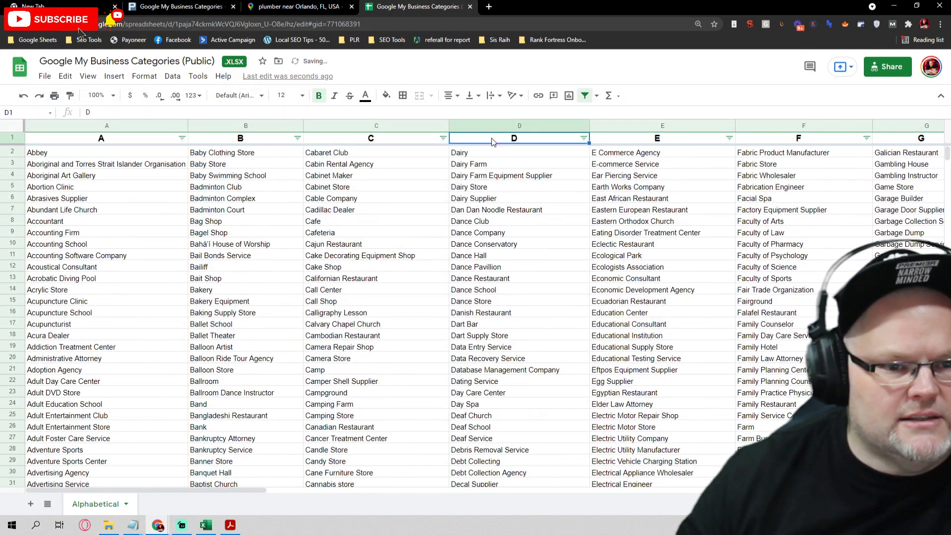
{"action": "key", "text": "ctrl+f"}
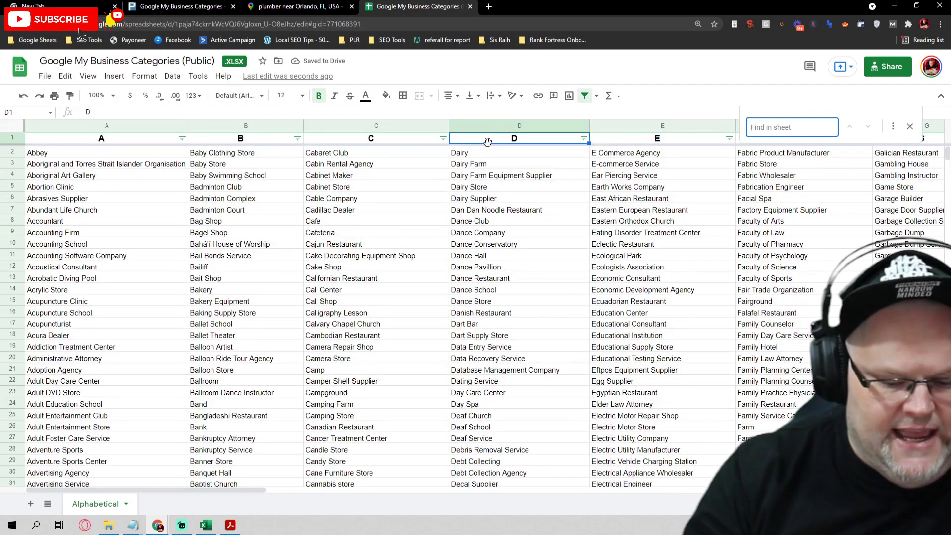
{"action": "type", "text": "plumb"}
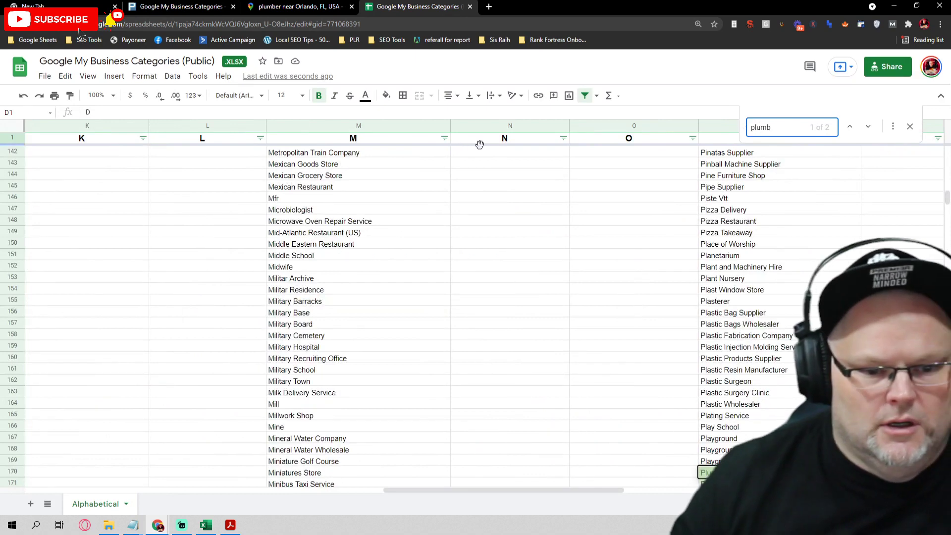
{"action": "scroll", "coordinate": [563, 298], "scroll_direction": "down", "scroll_amount": 3}
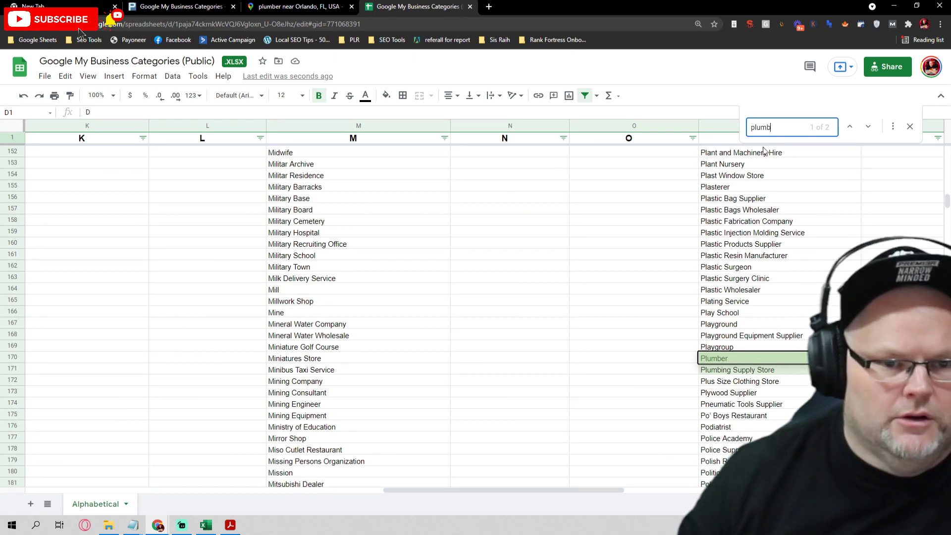
- Search the sheet for 'air con' and select cell A65's Air Conditioning Contractor text
{"action": "double_click", "coordinate": [778, 127]}
{"action": "type", "text": "air ci"}
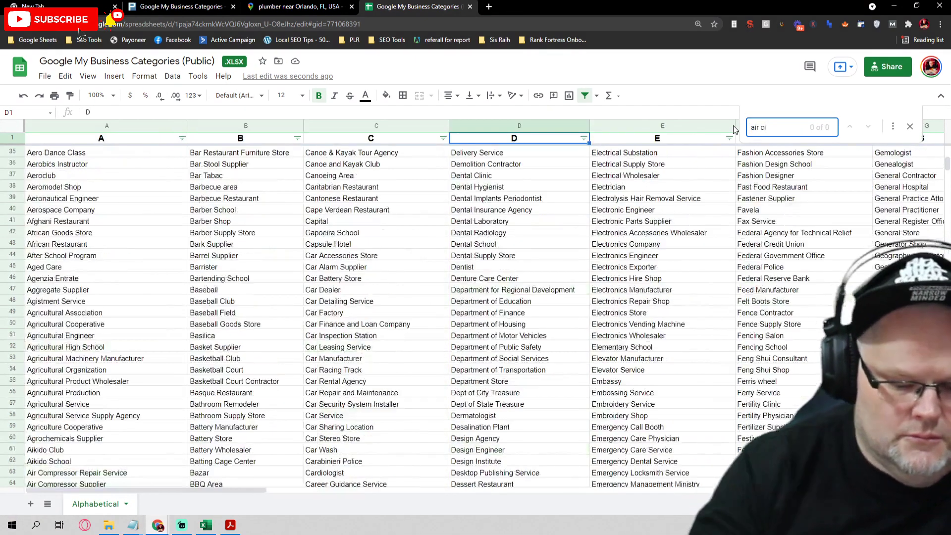
{"action": "key", "text": "BackSpace"}
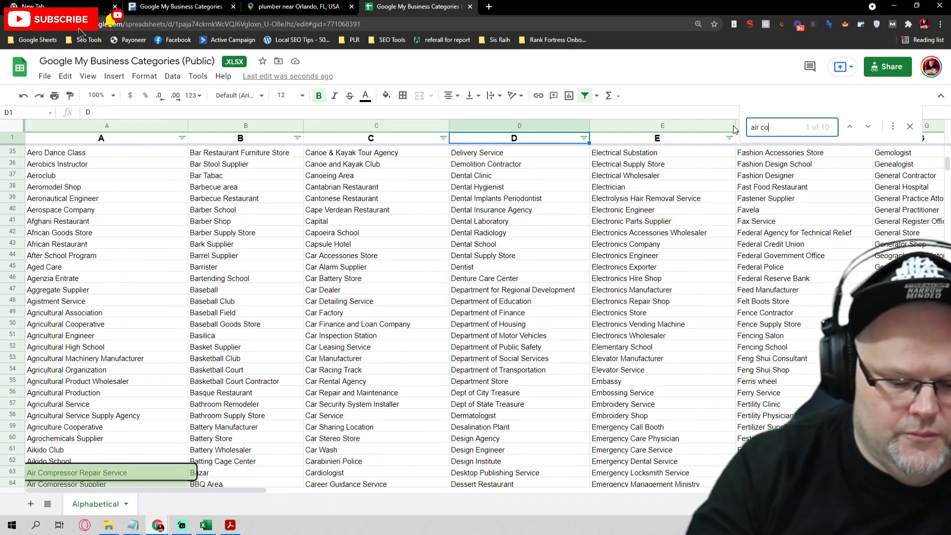
{"action": "type", "text": "on"}
{"action": "scroll", "coordinate": [152, 365], "scroll_direction": "down", "scroll_amount": 3}
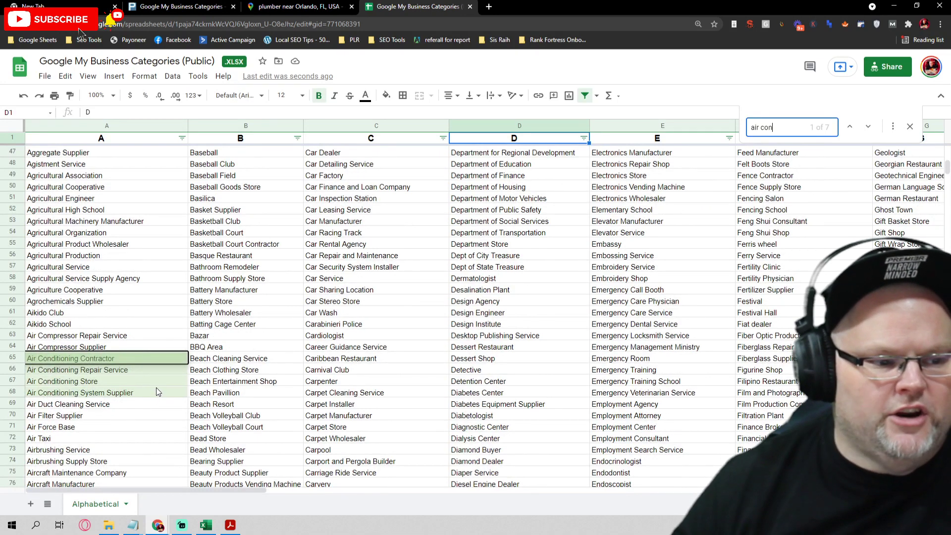
{"action": "left_click", "coordinate": [137, 361]}
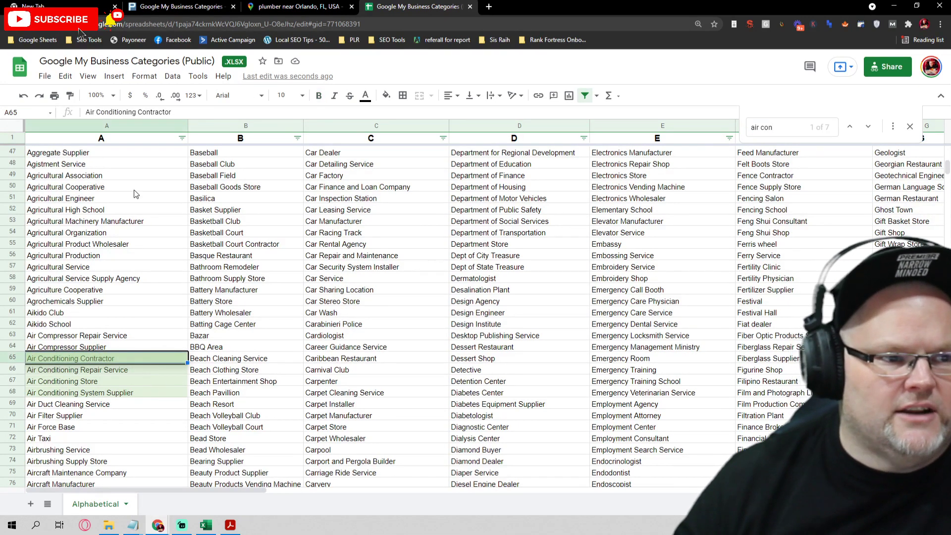
{"action": "left_click_drag", "start_coordinate": [173, 112], "coordinate": [67, 115]}
{"action": "key", "text": "ctrl+c"}
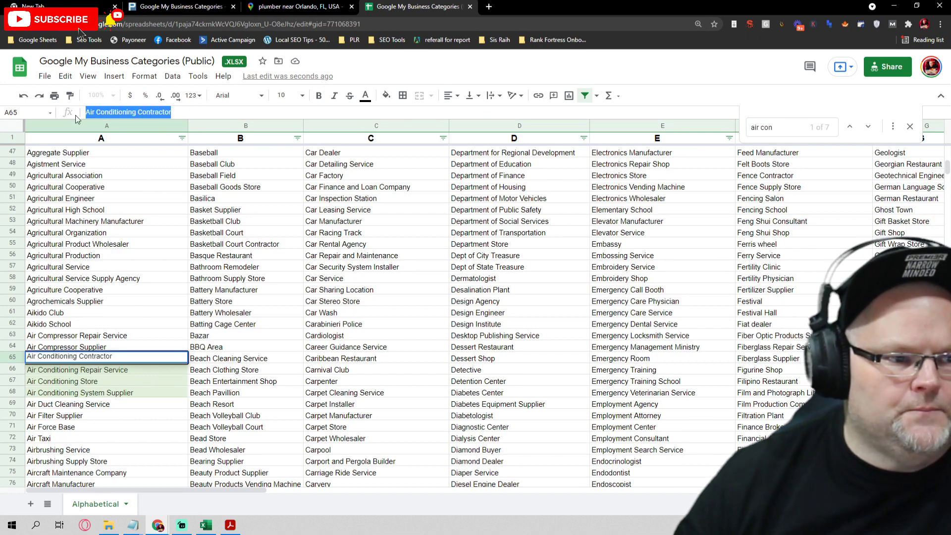
- Replace the Maps query with the copied category plus 'repair service orlando' and search
{"action": "left_click", "coordinate": [256, 12]}
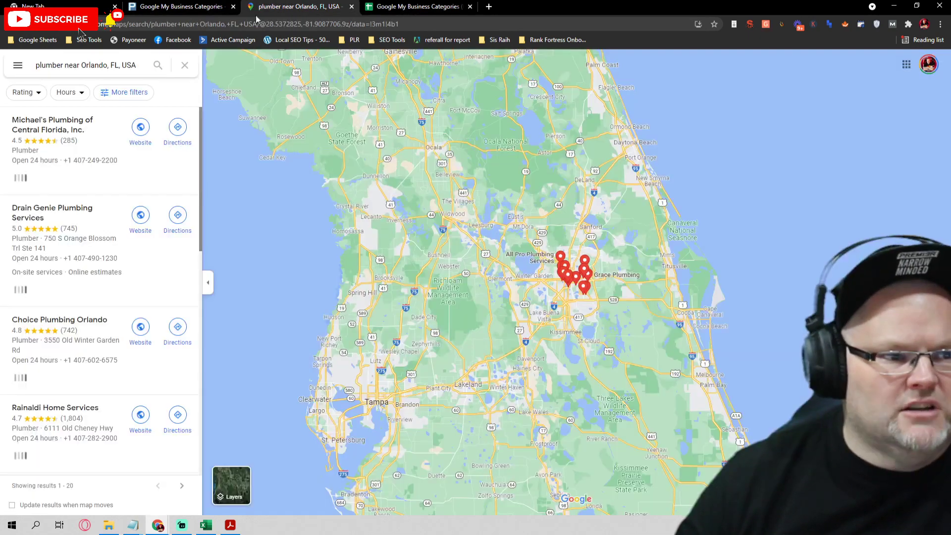
{"action": "left_click", "coordinate": [111, 65]}
{"action": "key", "text": "ctrl+a"}
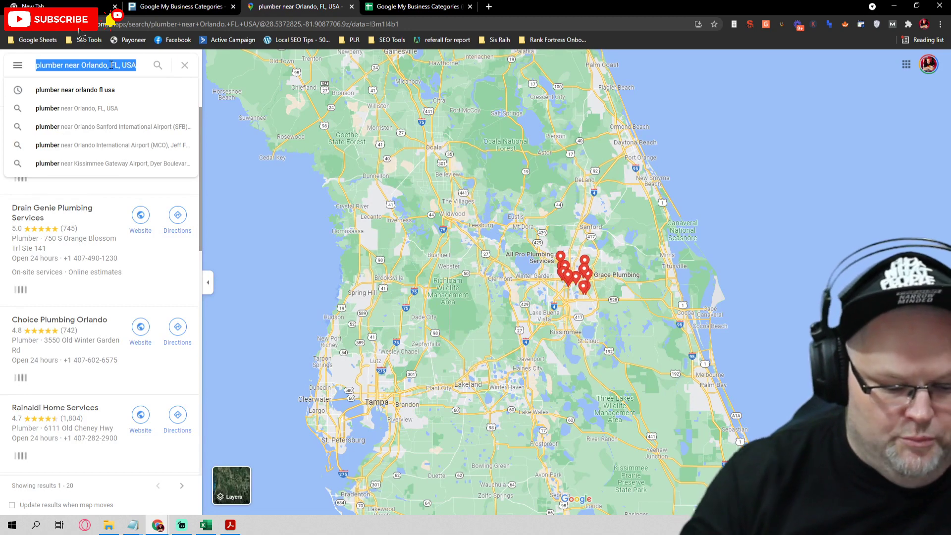
{"action": "key", "text": "ctrl+v"}
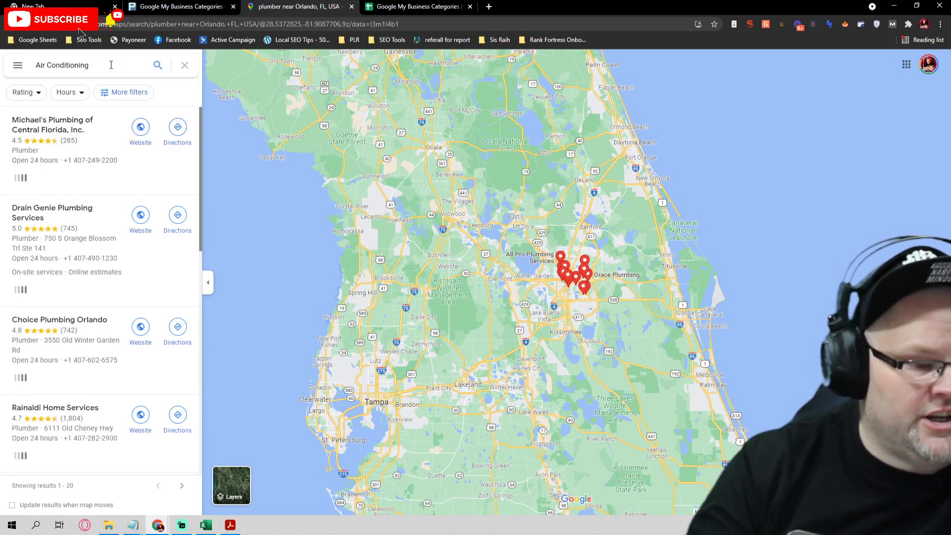
{"action": "type", "text": "repair"}
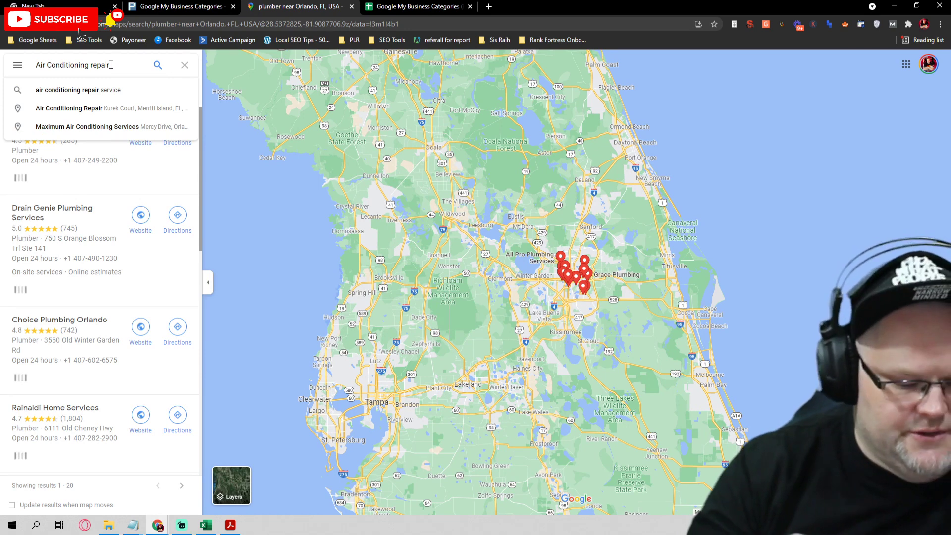
{"action": "type", "text": " service"}
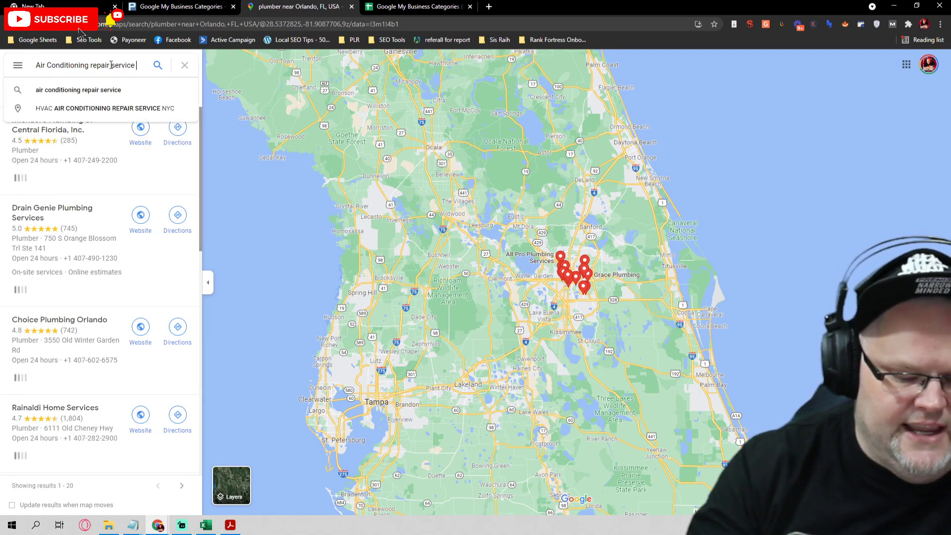
{"action": "type", "text": " orlando"}
{"action": "key", "text": "Return"}
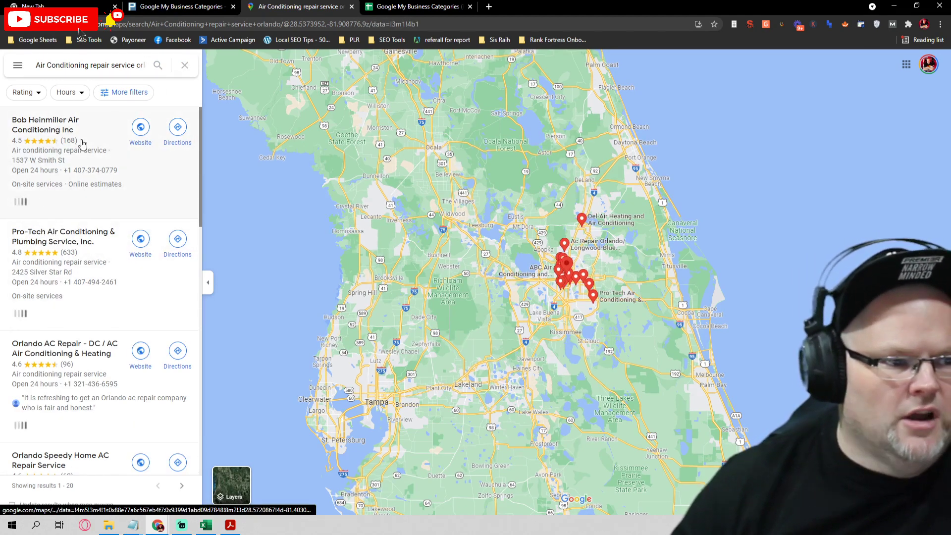
- Check the listings of Bob Heinmiller, Pro-Tech Air Conditioning and Orlando Speedy Home AC Repair Service
{"action": "left_click", "coordinate": [100, 139]}
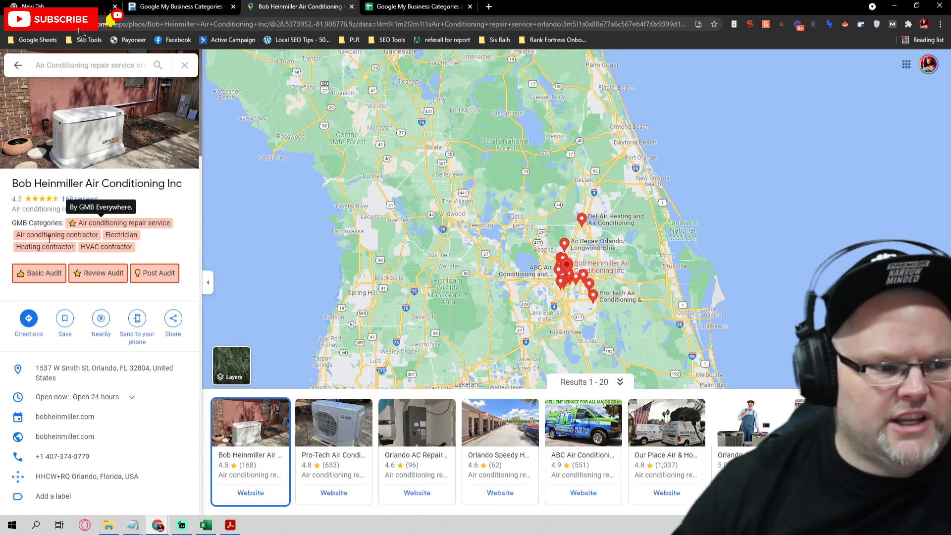
{"action": "left_click", "coordinate": [18, 65]}
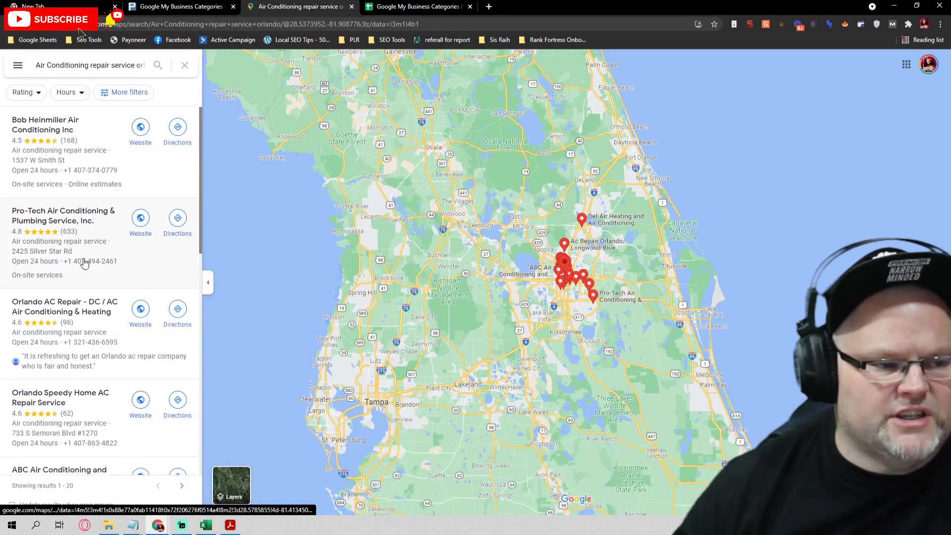
{"action": "left_click", "coordinate": [99, 257]}
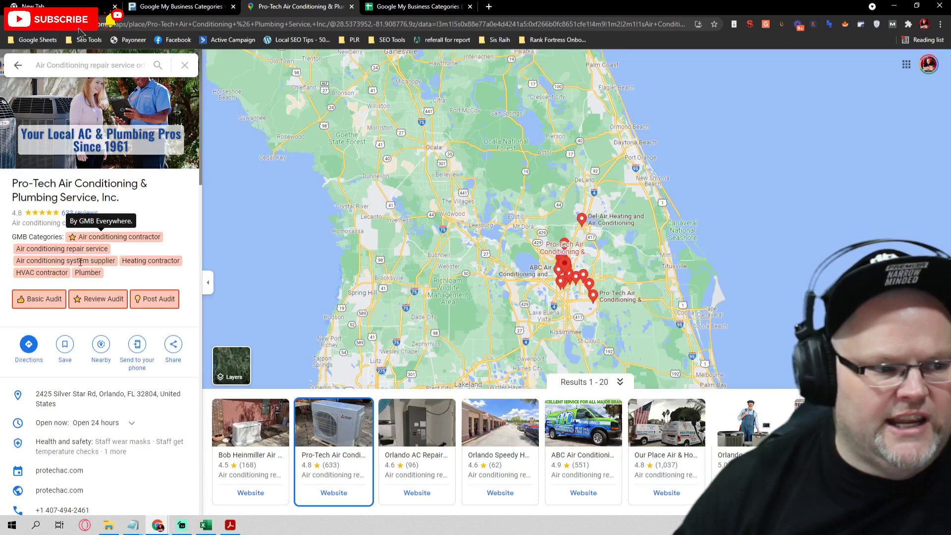
{"action": "left_click", "coordinate": [18, 65]}
{"action": "scroll", "coordinate": [98, 259], "scroll_direction": "down", "scroll_amount": 1}
{"action": "scroll", "coordinate": [95, 263], "scroll_direction": "down", "scroll_amount": 3}
{"action": "left_click", "coordinate": [106, 239]}
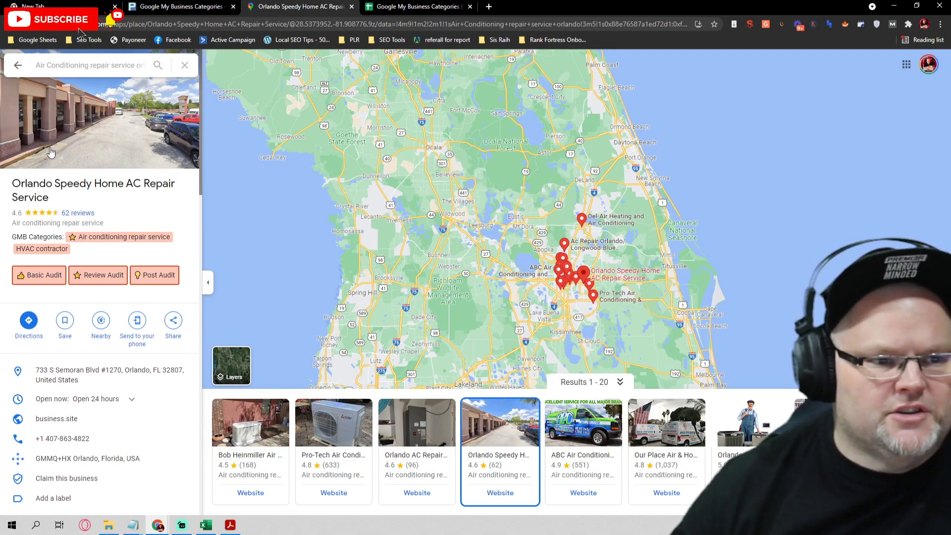
{"action": "left_click", "coordinate": [389, 6]}
{"action": "scroll", "coordinate": [301, 372], "scroll_direction": "down", "scroll_amount": 5}
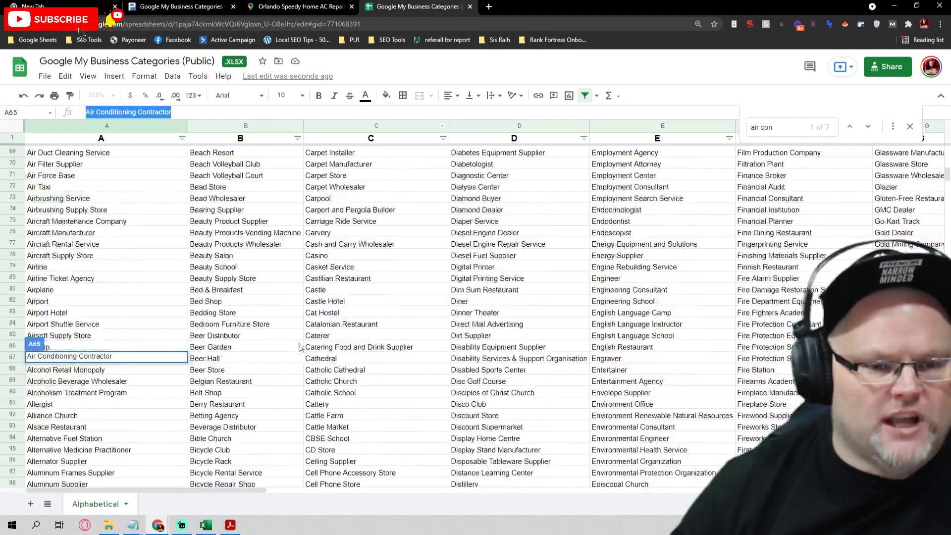
{"action": "scroll", "coordinate": [300, 347], "scroll_direction": "up", "scroll_amount": 5}
{"action": "scroll", "coordinate": [296, 340], "scroll_direction": "down", "scroll_amount": 10}
{"action": "scroll", "coordinate": [296, 332], "scroll_direction": "down", "scroll_amount": 15}
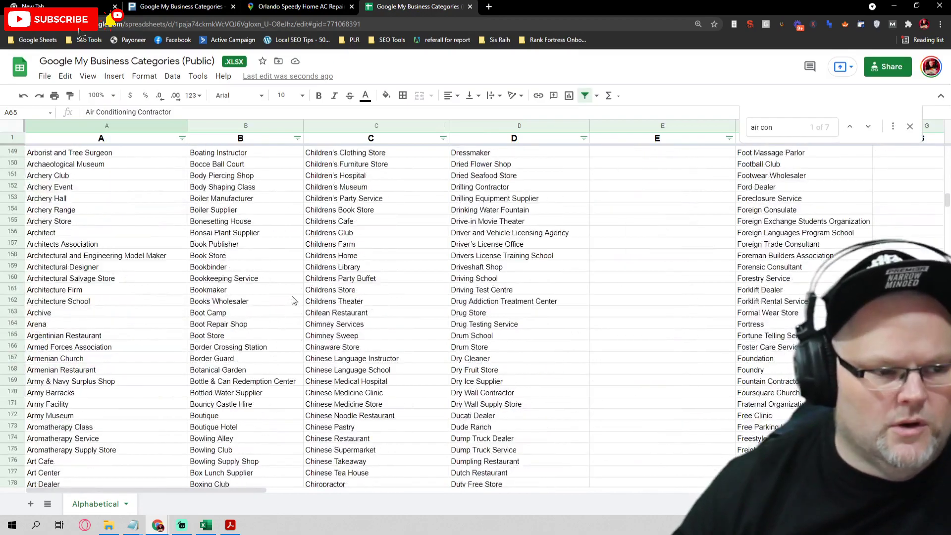
{"action": "scroll", "coordinate": [294, 305], "scroll_direction": "down", "scroll_amount": 4}
{"action": "scroll", "coordinate": [297, 304], "scroll_direction": "up", "scroll_amount": 9}
{"action": "scroll", "coordinate": [298, 298], "scroll_direction": "up", "scroll_amount": 20}
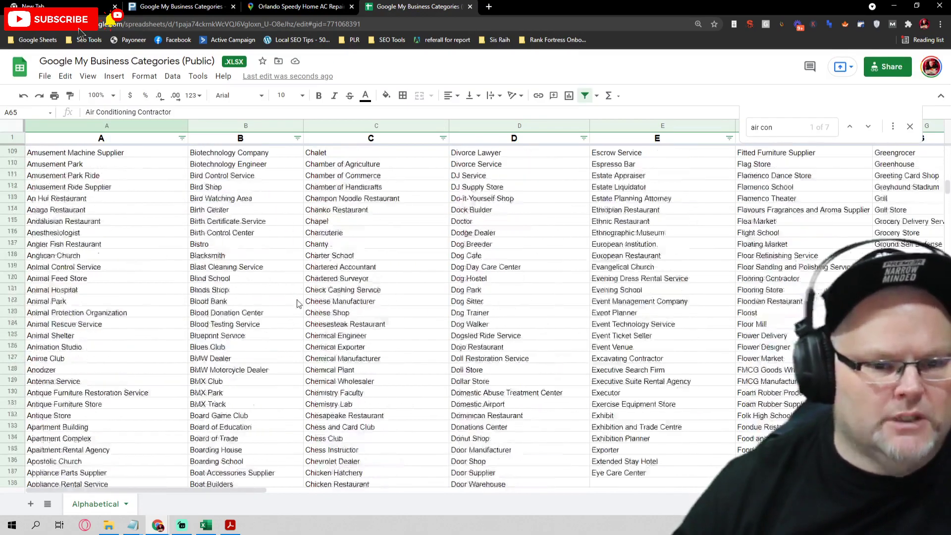
{"action": "scroll", "coordinate": [296, 290], "scroll_direction": "up", "scroll_amount": 8}
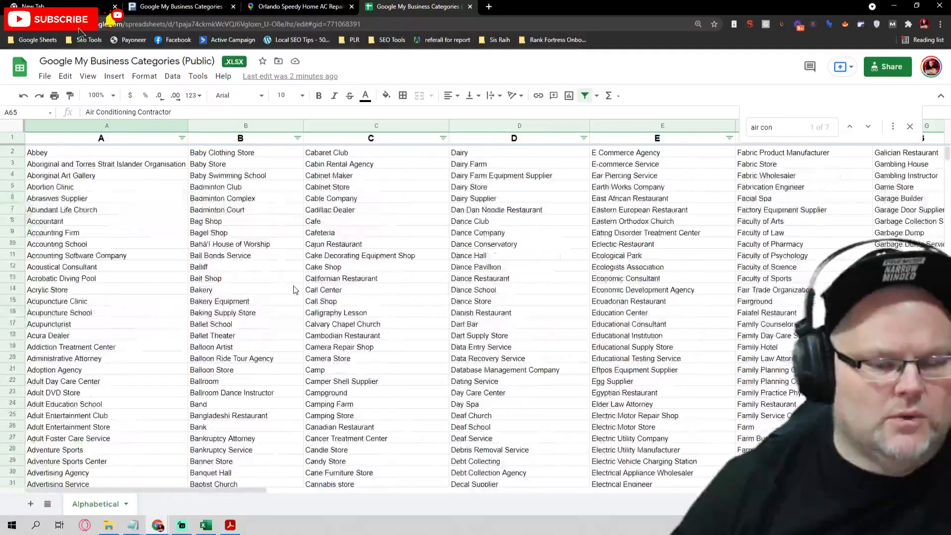
{"action": "left_click", "coordinate": [183, 6]}
{"action": "left_click", "coordinate": [412, 6]}
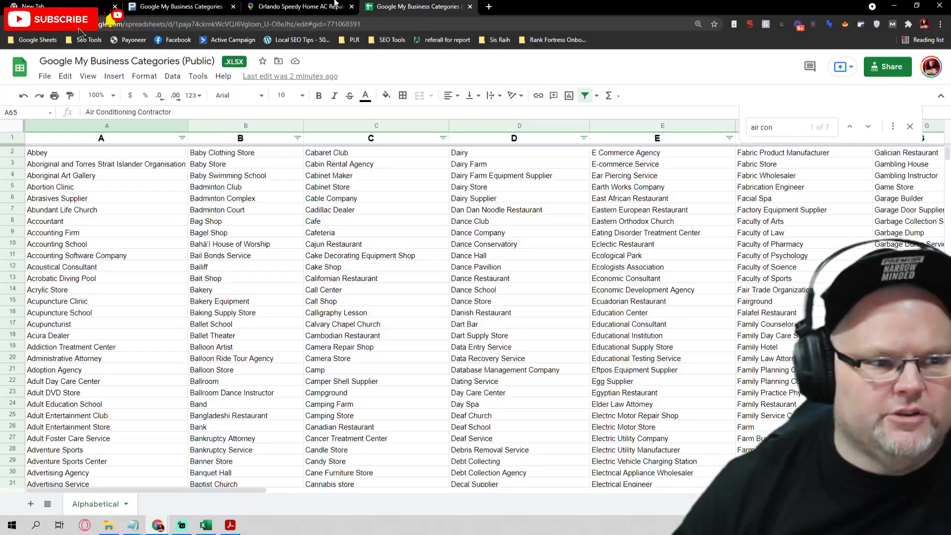
{"action": "left_click", "coordinate": [296, 6]}
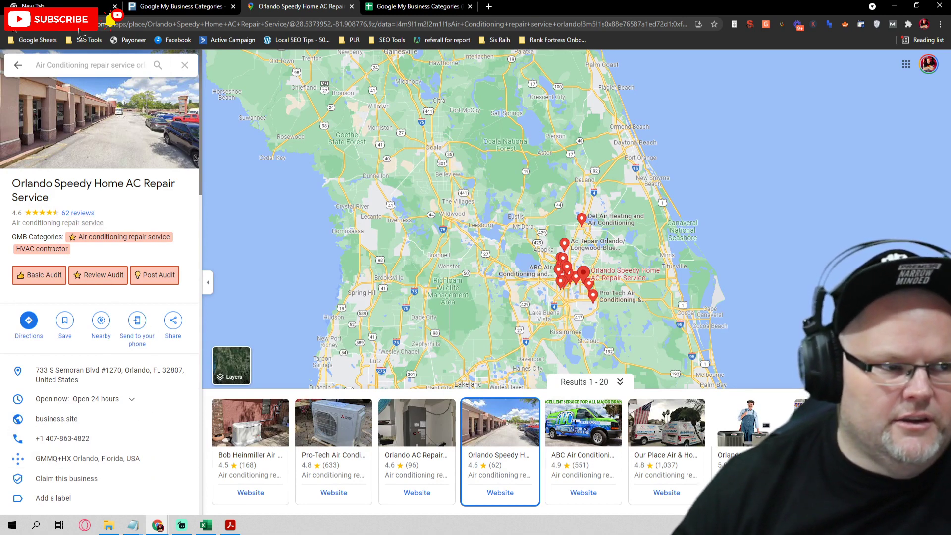
- Open Bob Heinmiller's website from the results and add '/' to its address
{"action": "key", "text": "alt+Left"}
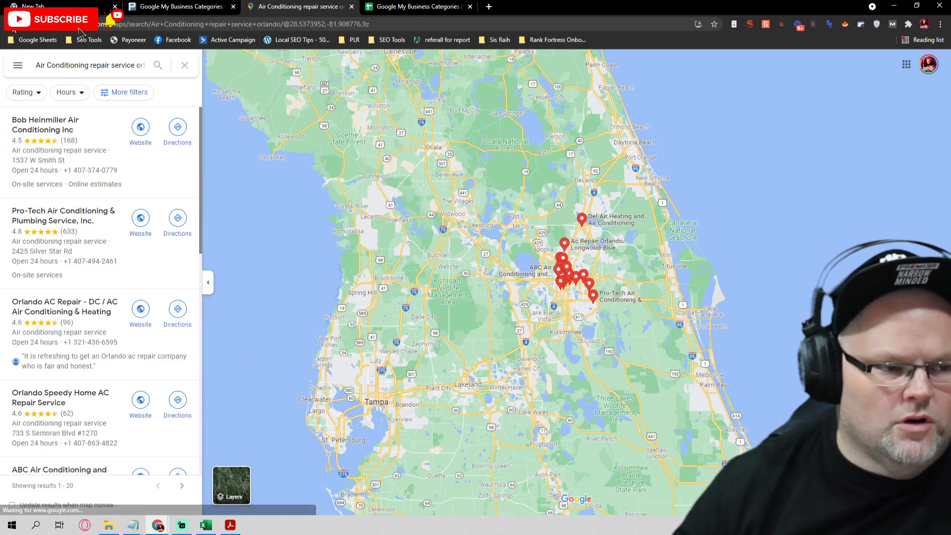
{"action": "left_click", "coordinate": [140, 129]}
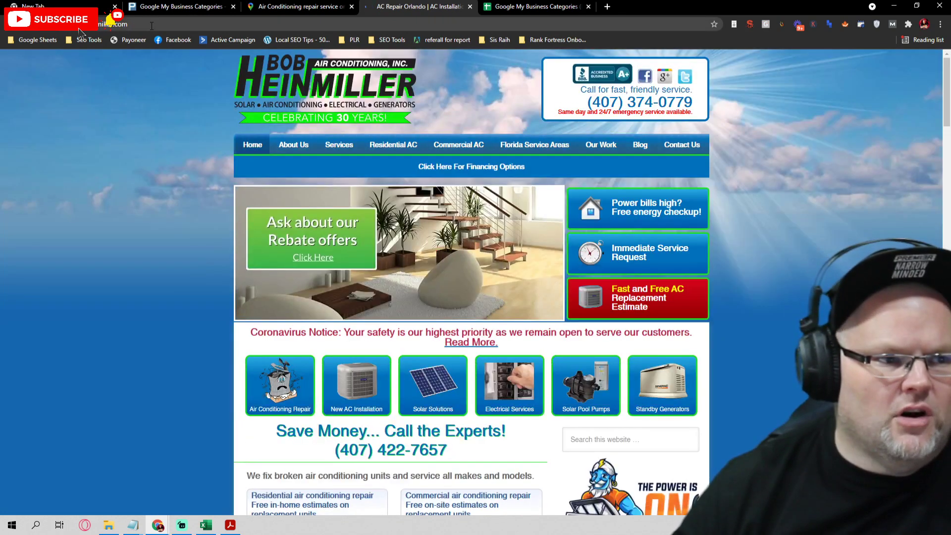
{"action": "left_click", "coordinate": [151, 26]}
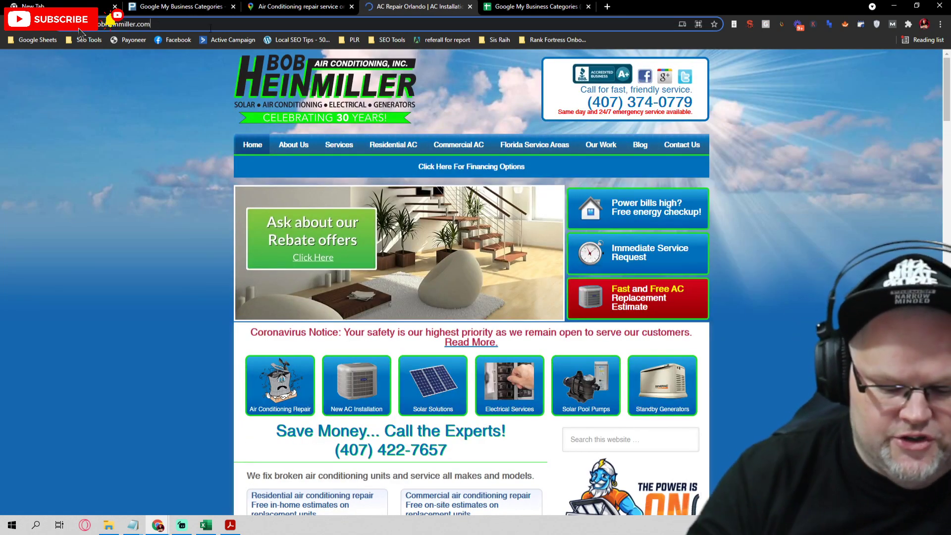
{"action": "type", "text": "/"}
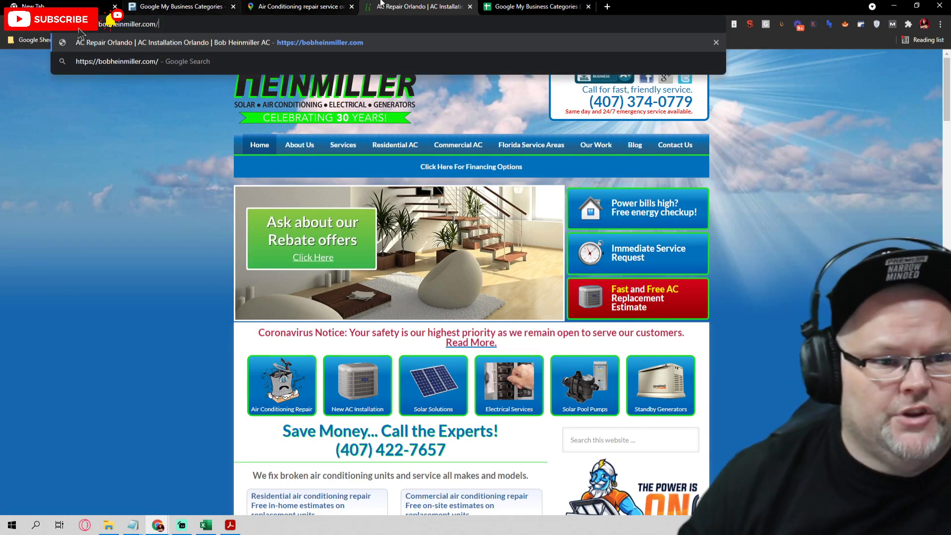
- Search the category sheet for 'plumber', then return to the Bob Heinmiller site
{"action": "key", "text": "ctrl+Tab"}
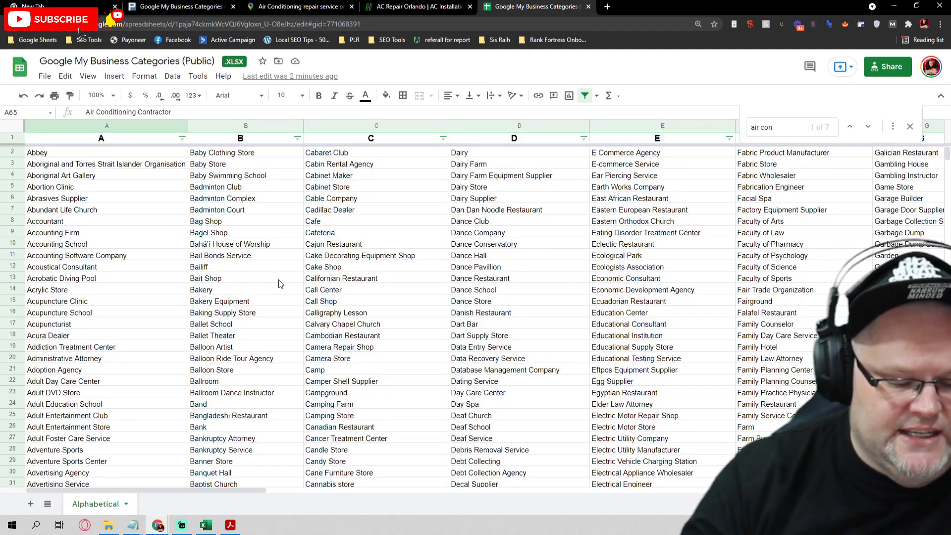
{"action": "key", "text": "ctrl+f"}
{"action": "type", "text": "plumber"}
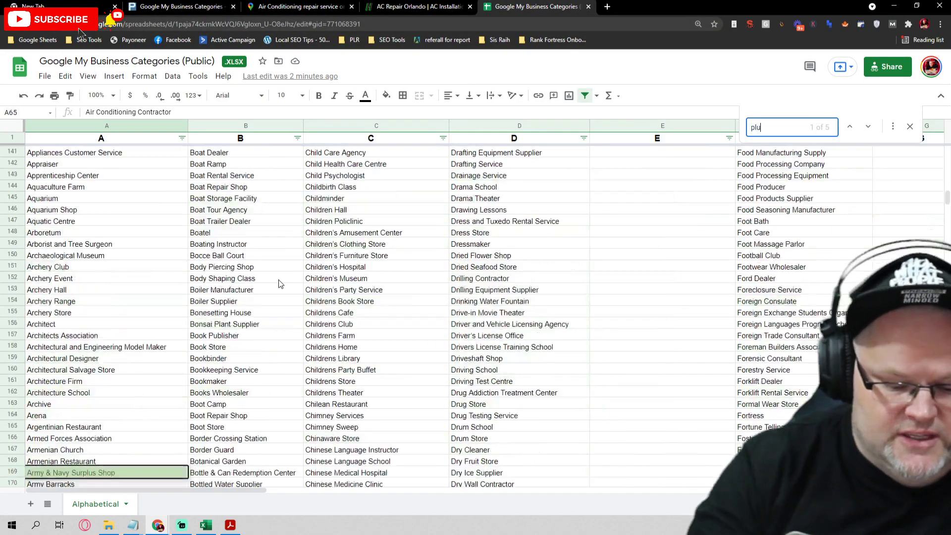
{"action": "left_click", "coordinate": [401, 8]}
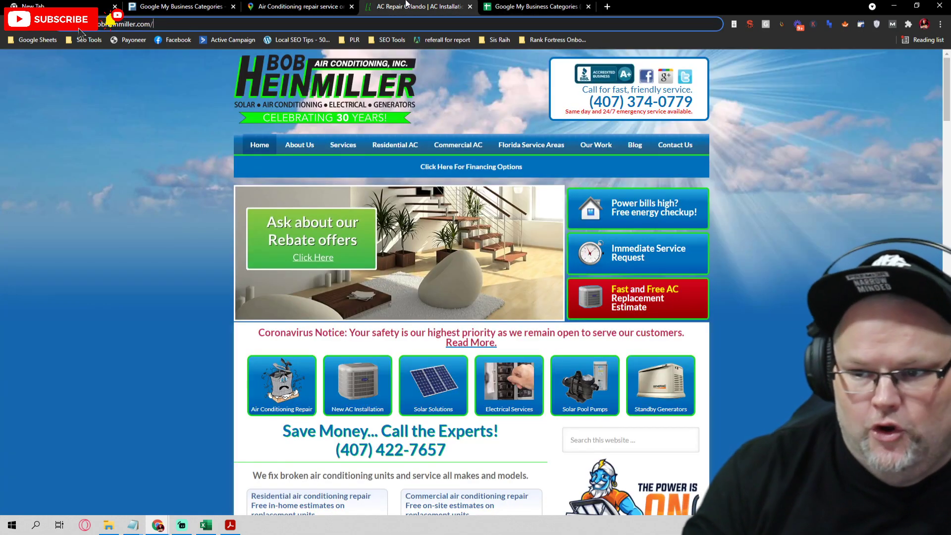
- Try loading bobheinmiller.com/plumber, then select the 'plumber' path in the address
{"action": "type", "text": "plumb"}
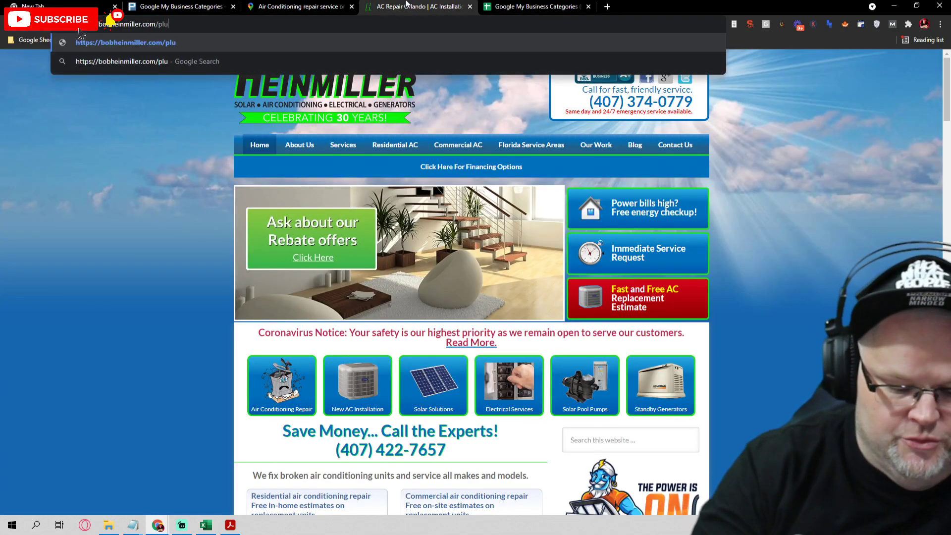
{"action": "type", "text": "er"}
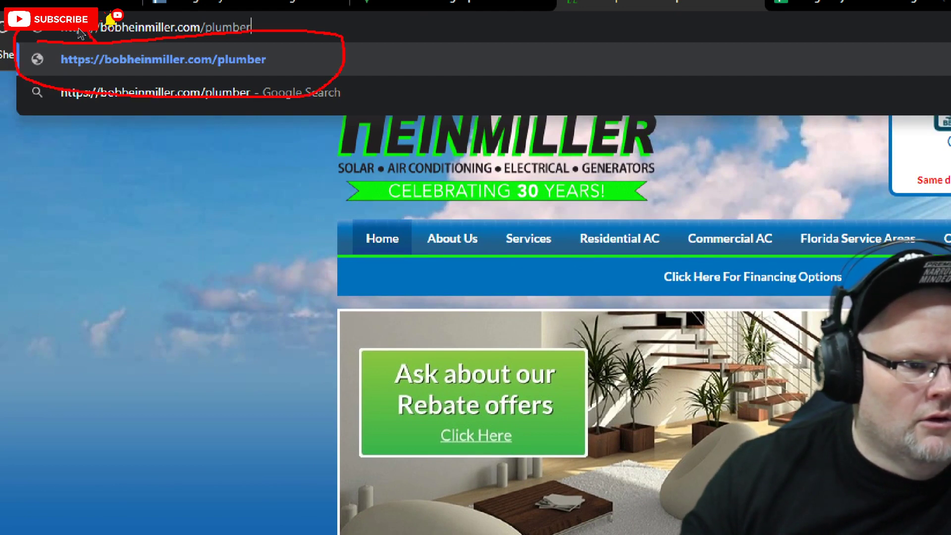
{"action": "key", "text": "Return"}
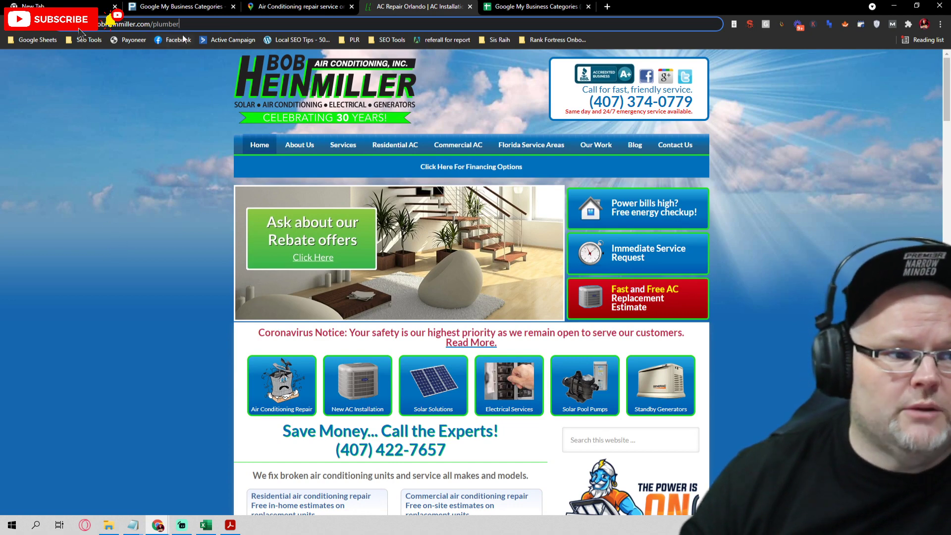
{"action": "key", "text": "shift+Left"}
{"action": "key", "text": "shift+Left"}
{"action": "key", "text": "shift+Left"}
{"action": "key", "text": "shift+Left"}
{"action": "key", "text": "shift+Left"}
{"action": "key", "text": "shift+Left"}
{"action": "key", "text": "shift+Left"}
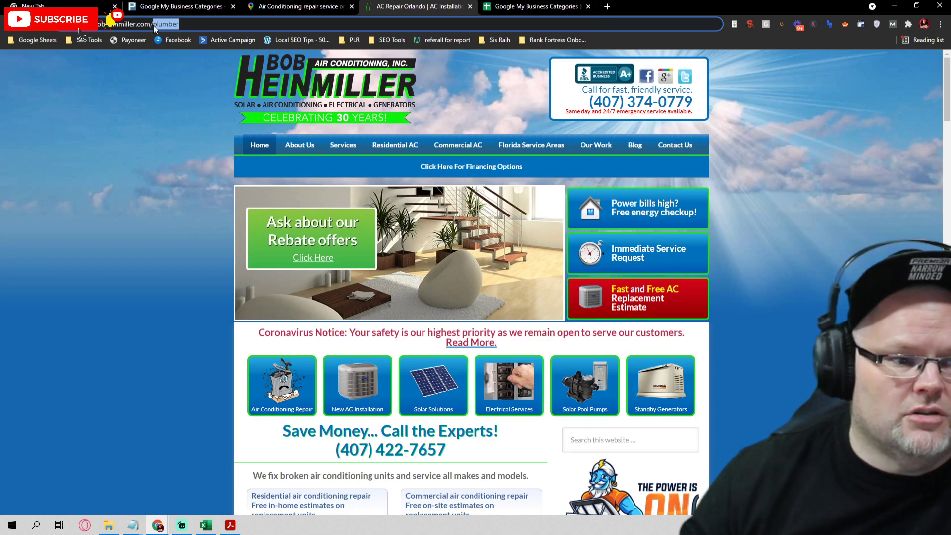
- Check PlePer's Plumber result, then return to the sheet's 'plumber' match
{"action": "left_click", "coordinate": [186, 7]}
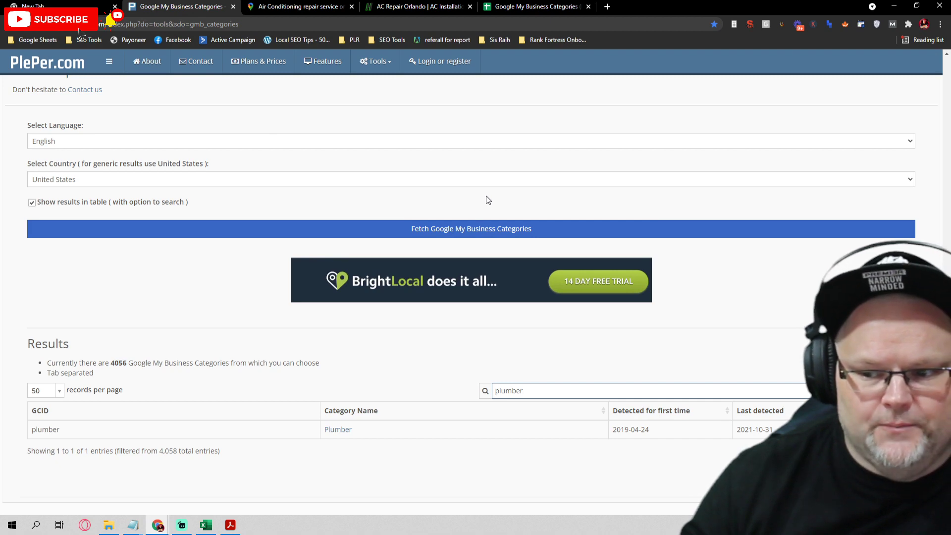
{"action": "left_click", "coordinate": [389, 6]}
{"action": "left_click", "coordinate": [506, 7]}
{"action": "scroll", "coordinate": [377, 262], "scroll_direction": "down", "scroll_amount": 3}
{"action": "scroll", "coordinate": [378, 257], "scroll_direction": "up", "scroll_amount": 6}
{"action": "scroll", "coordinate": [376, 238], "scroll_direction": "down", "scroll_amount": 10}
{"action": "scroll", "coordinate": [376, 231], "scroll_direction": "down", "scroll_amount": 12}
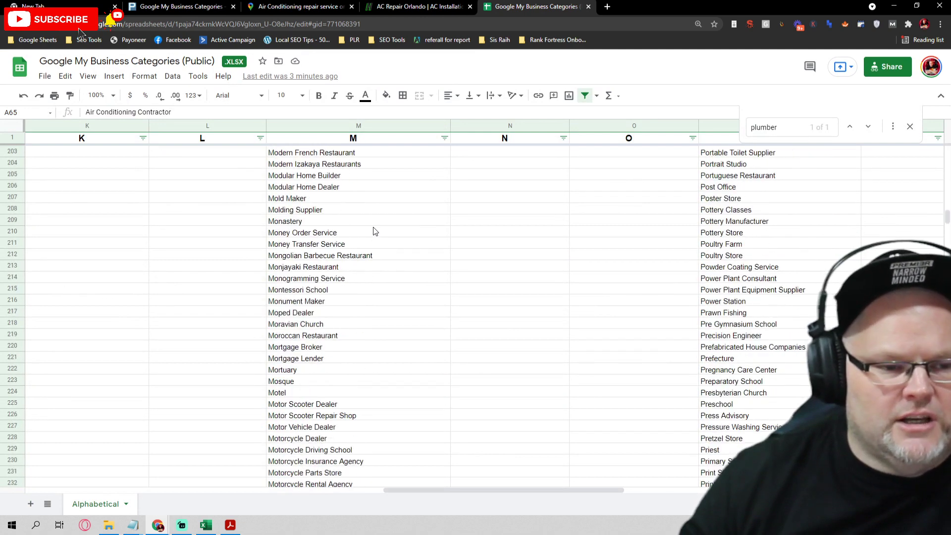